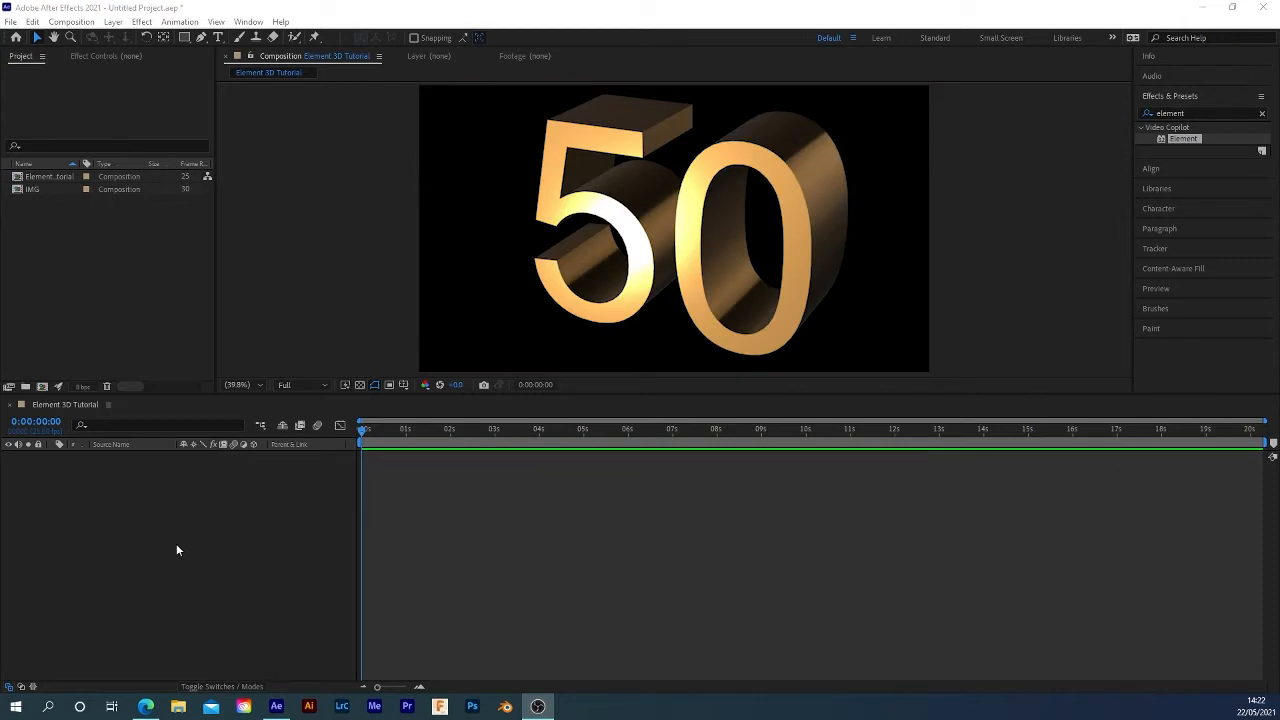
Create a new solid layer named "Element 3d" in the Element 3D Tutorial composition
click(70, 403)
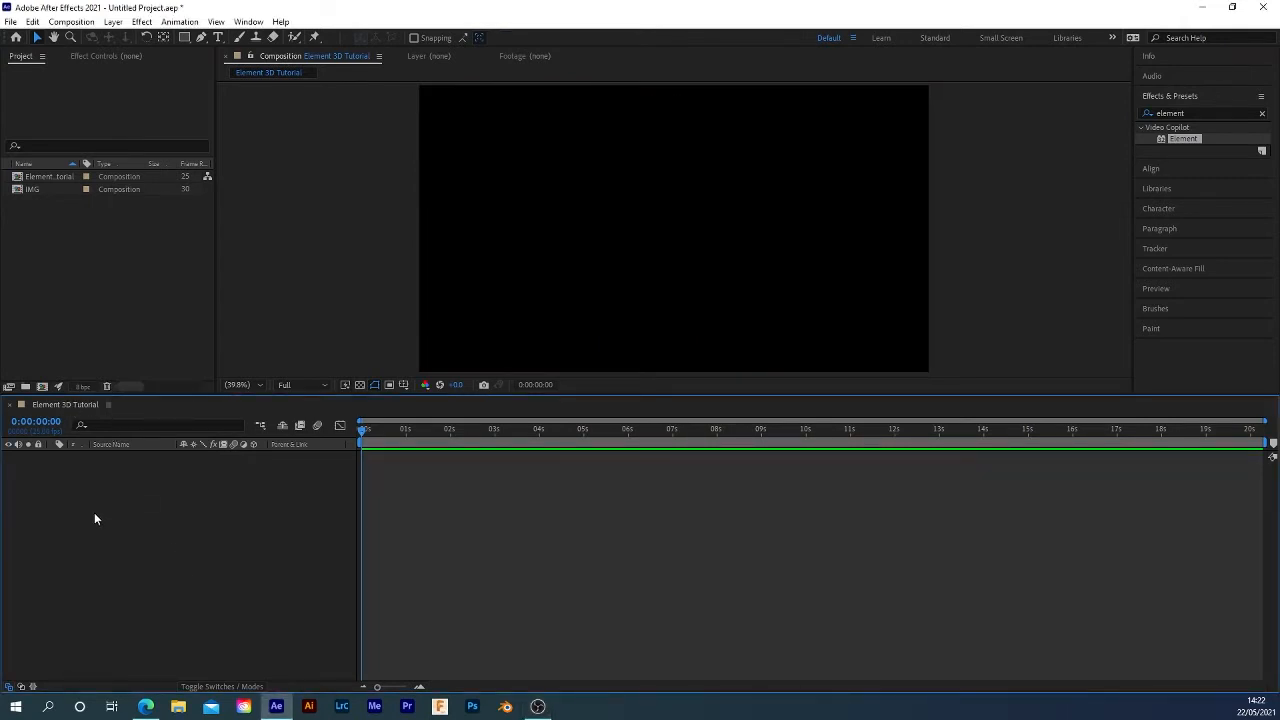
key(ctrl+y)
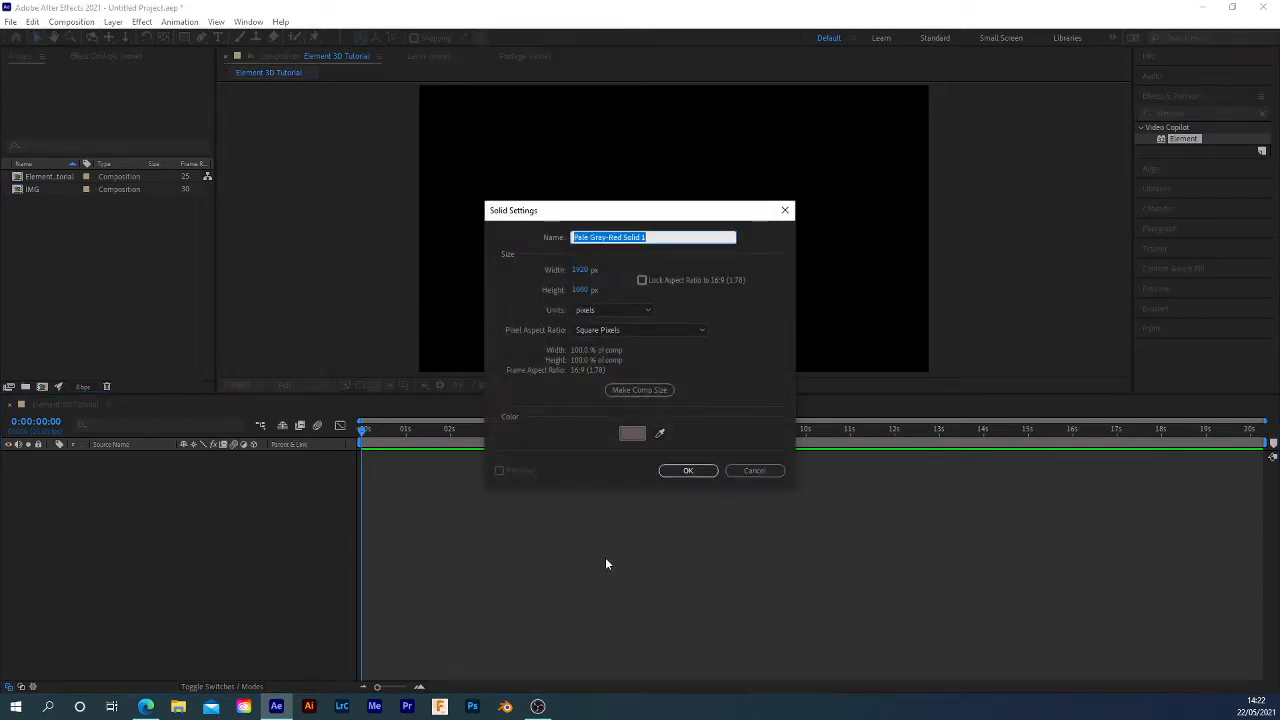
text(Element 3d)
key(Return)
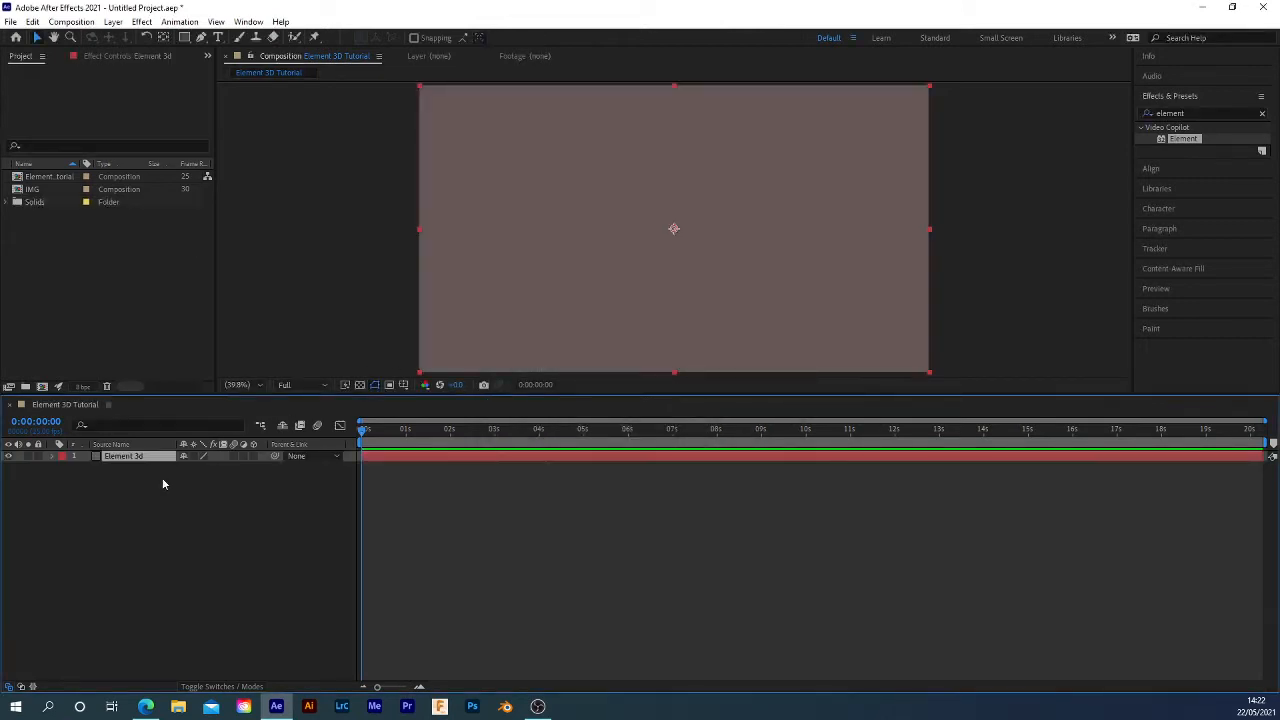
Apply the Video Copilot Element effect to the Element 3d solid layer
right_click(143, 460)
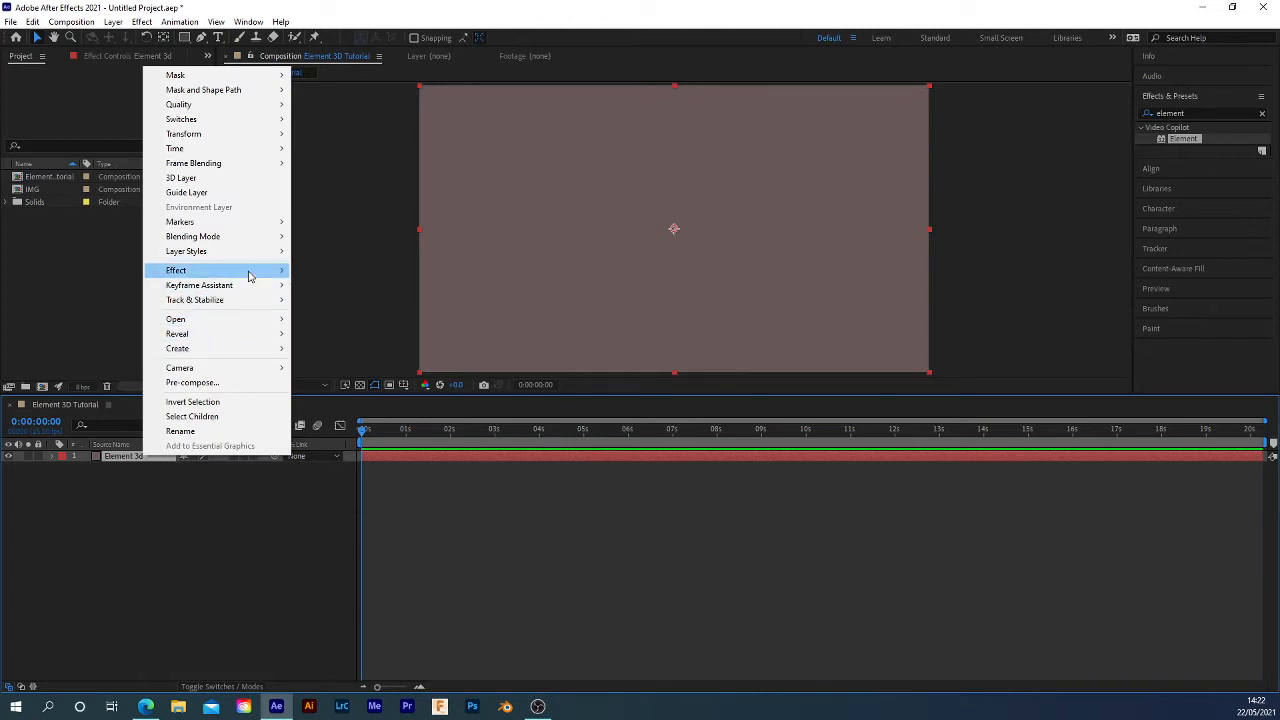
mouse_move(250, 274)
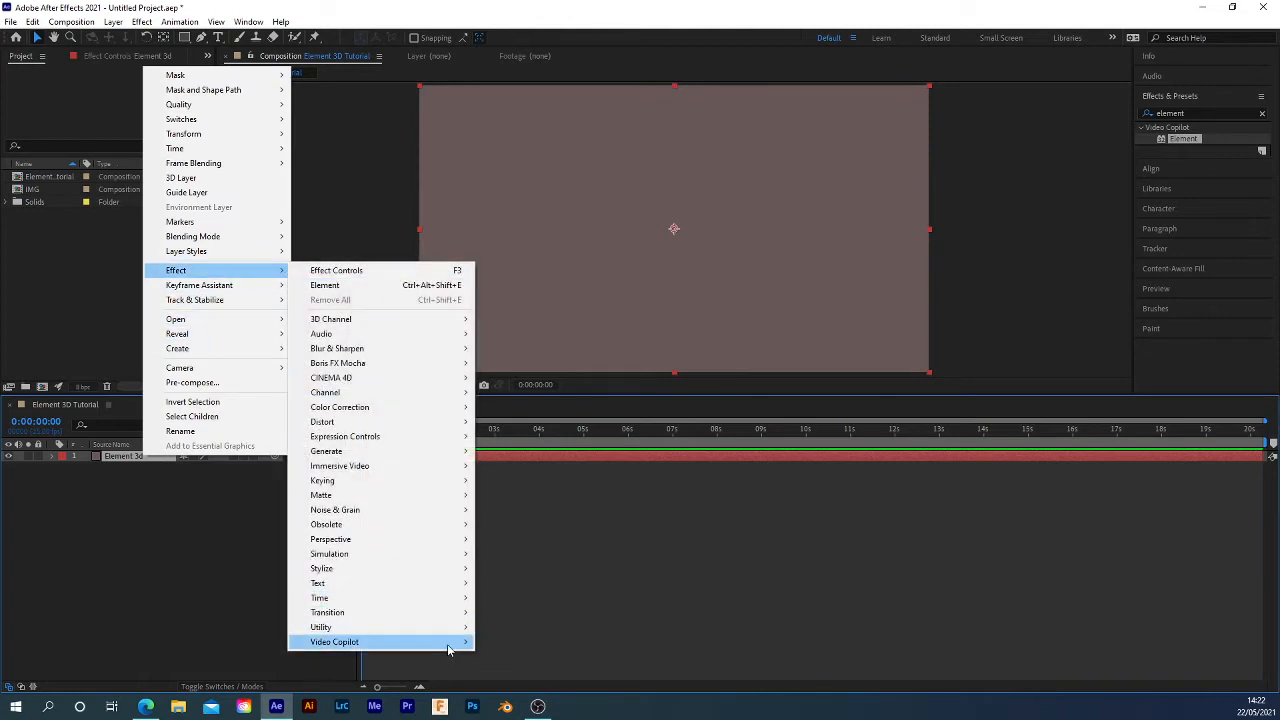
mouse_move(472, 645)
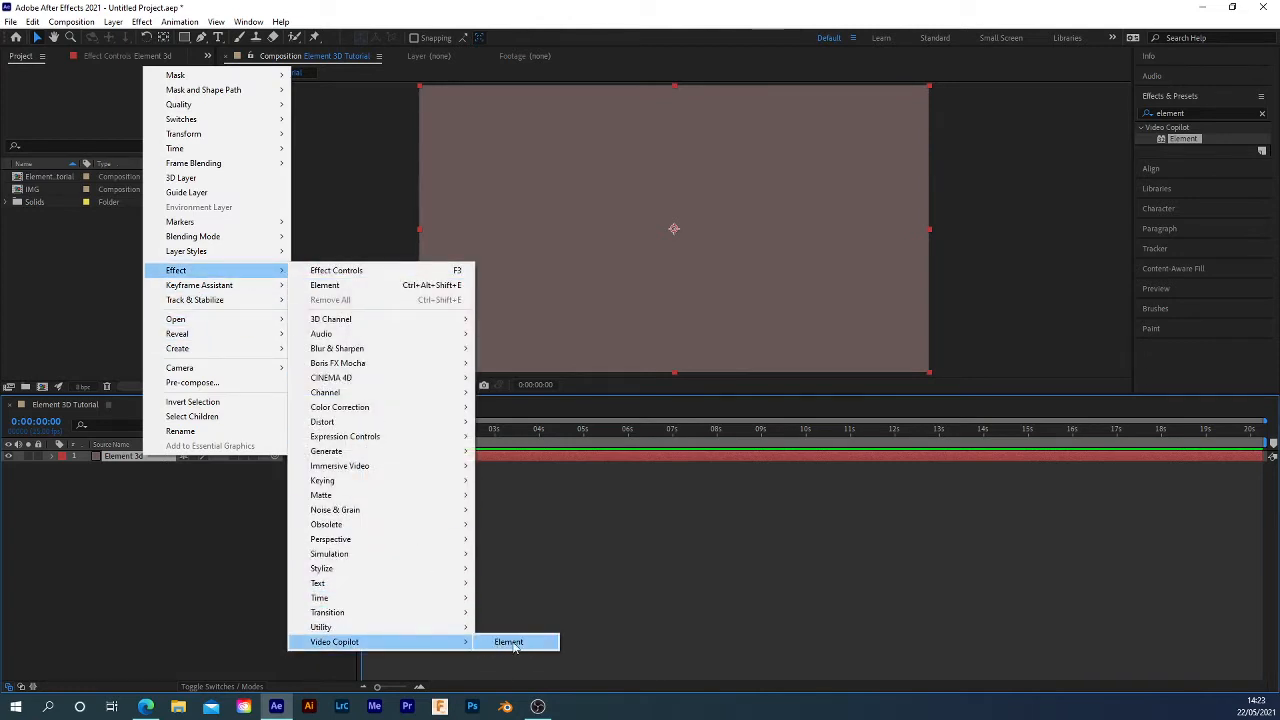
click(513, 643)
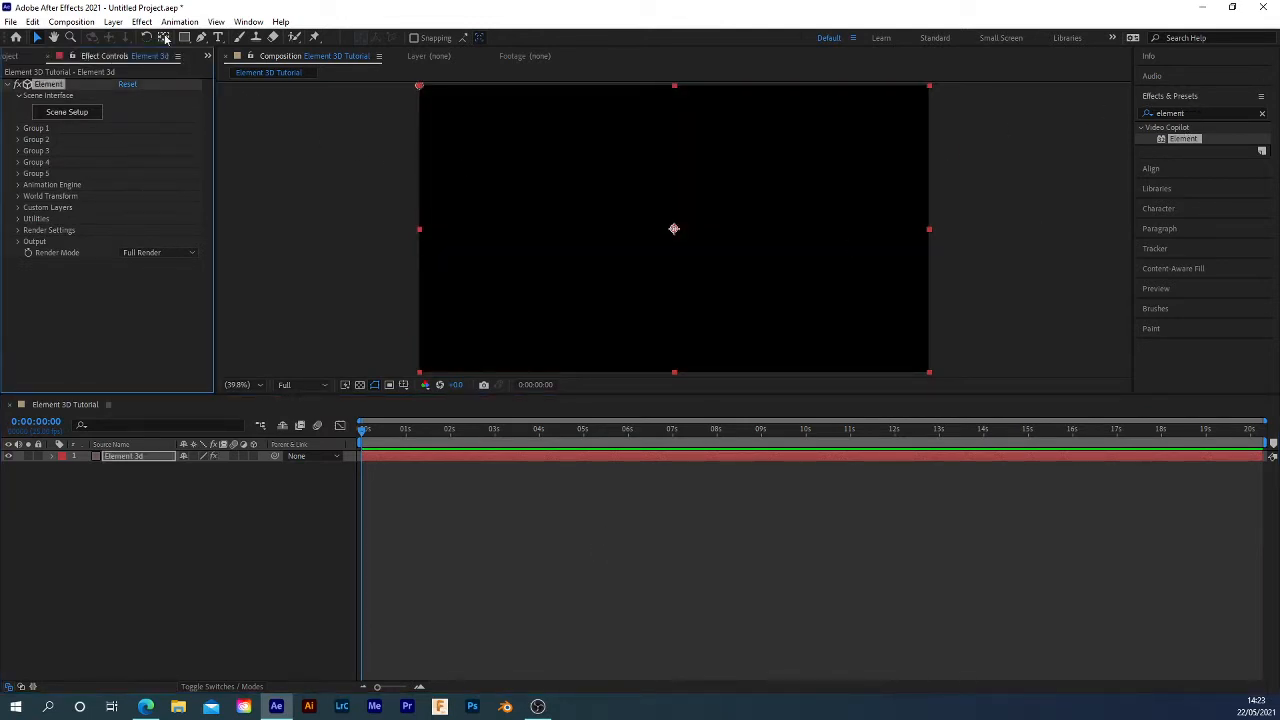
click(248, 21)
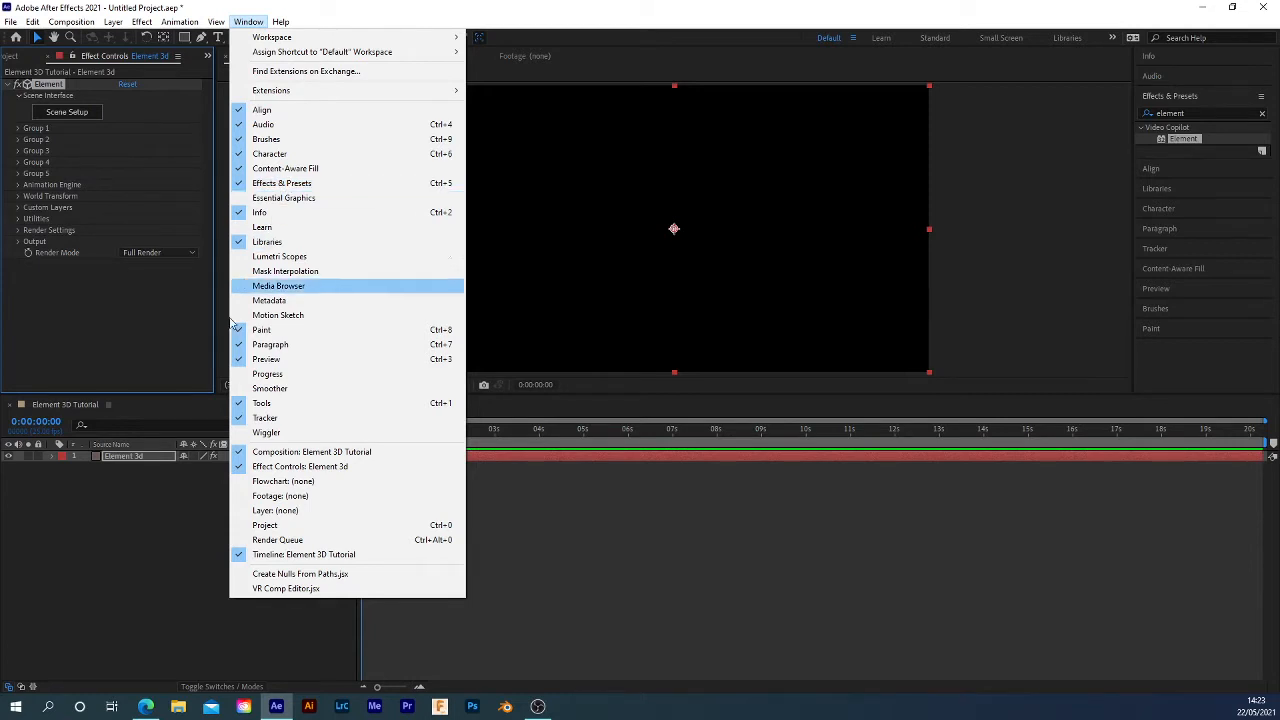
click(138, 512)
click(131, 456)
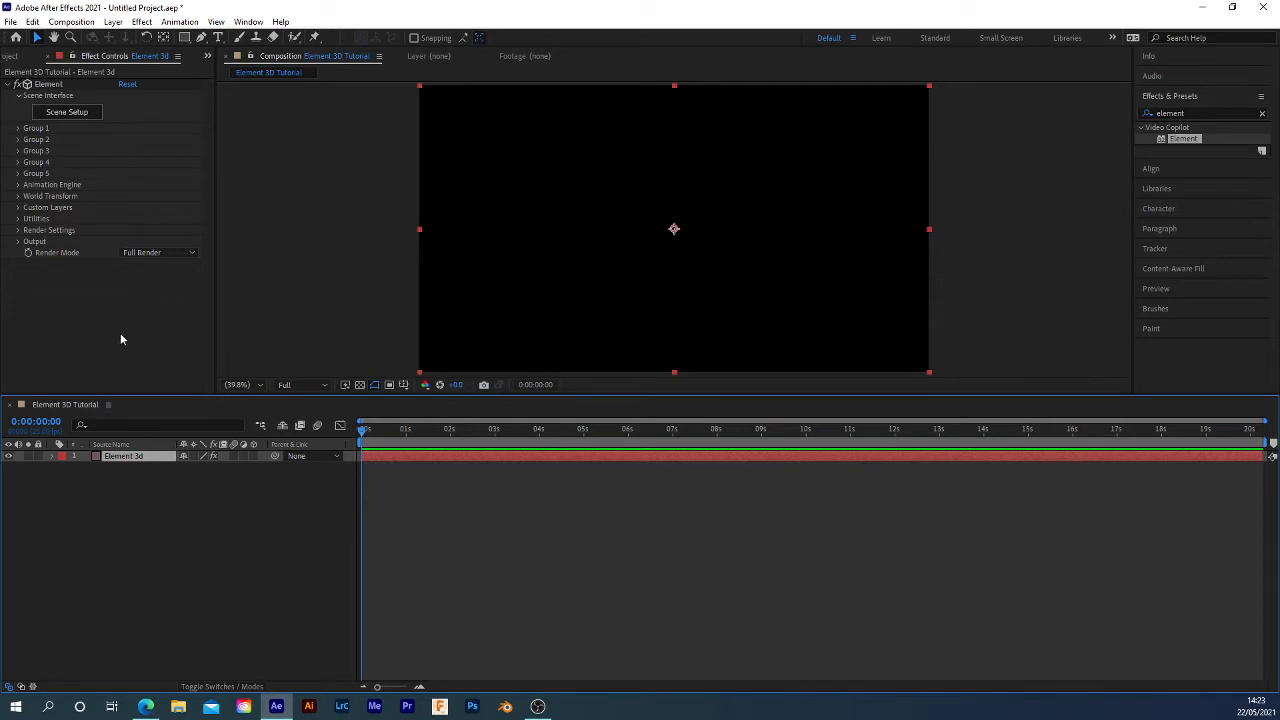
Open the Element effect's scene setup and import the 3D object "50 v1" from Documents with the default import preferences
click(55, 112)
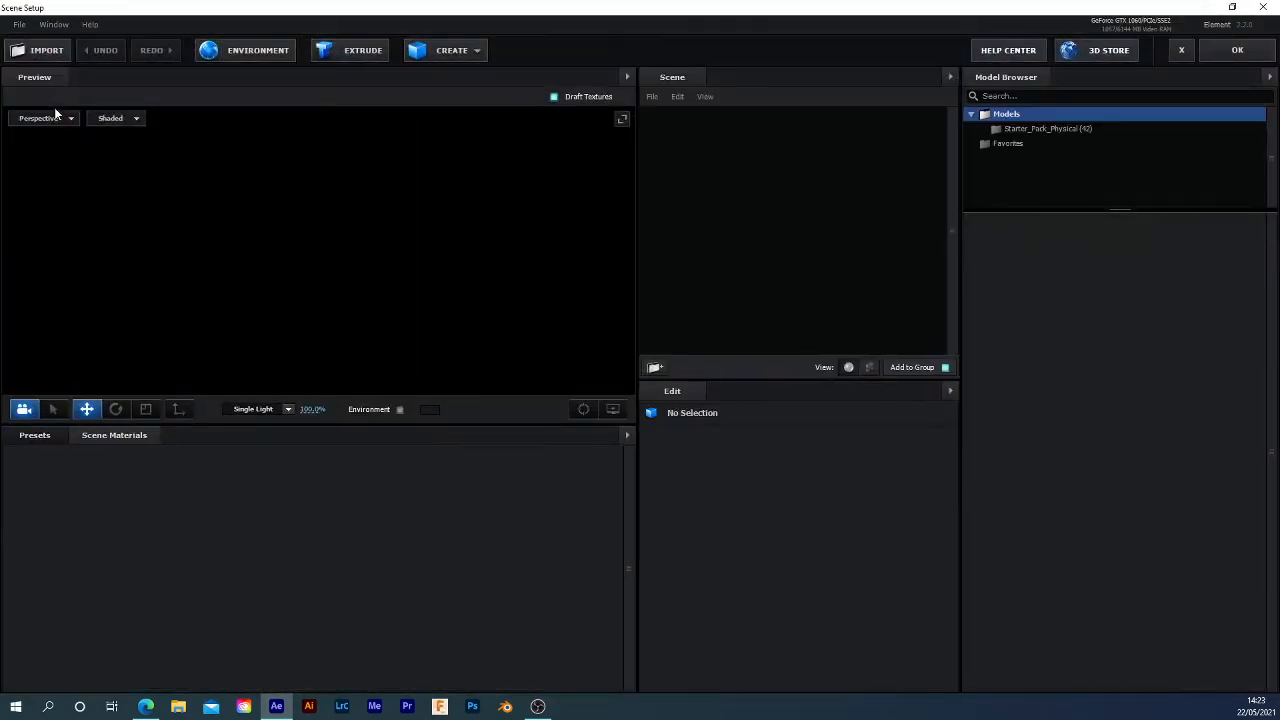
click(15, 55)
click(150, 252)
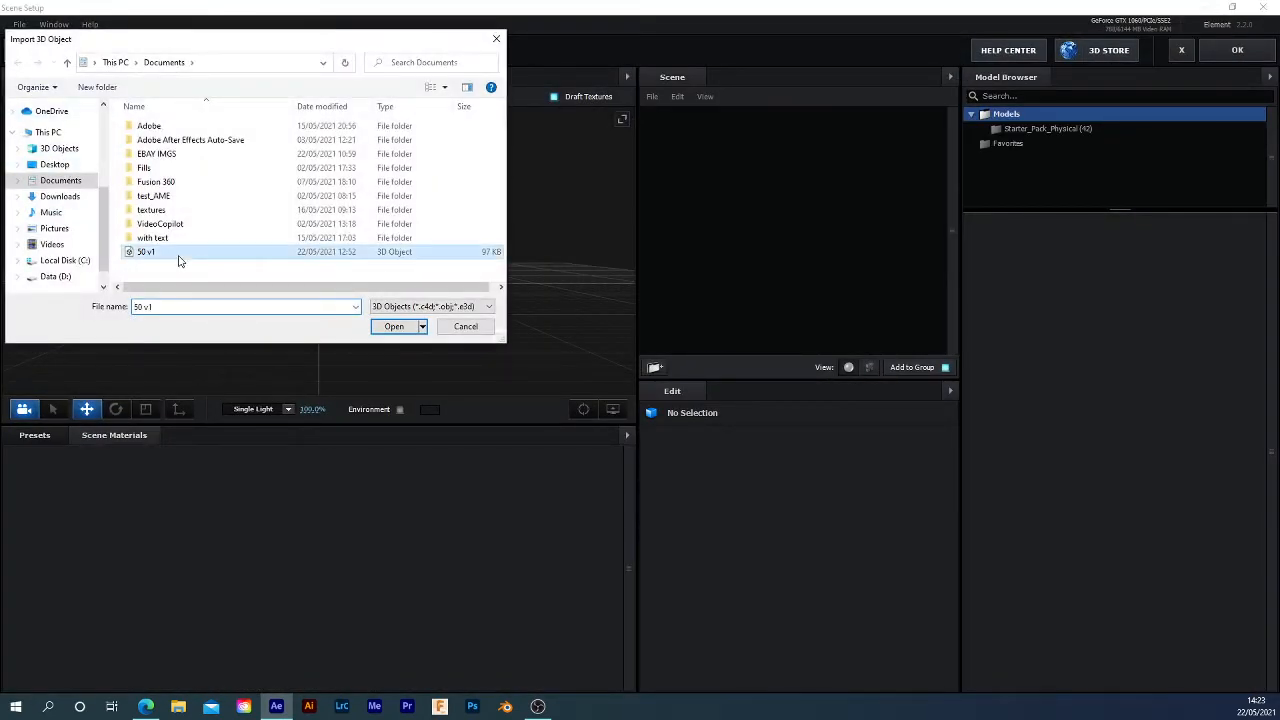
click(400, 326)
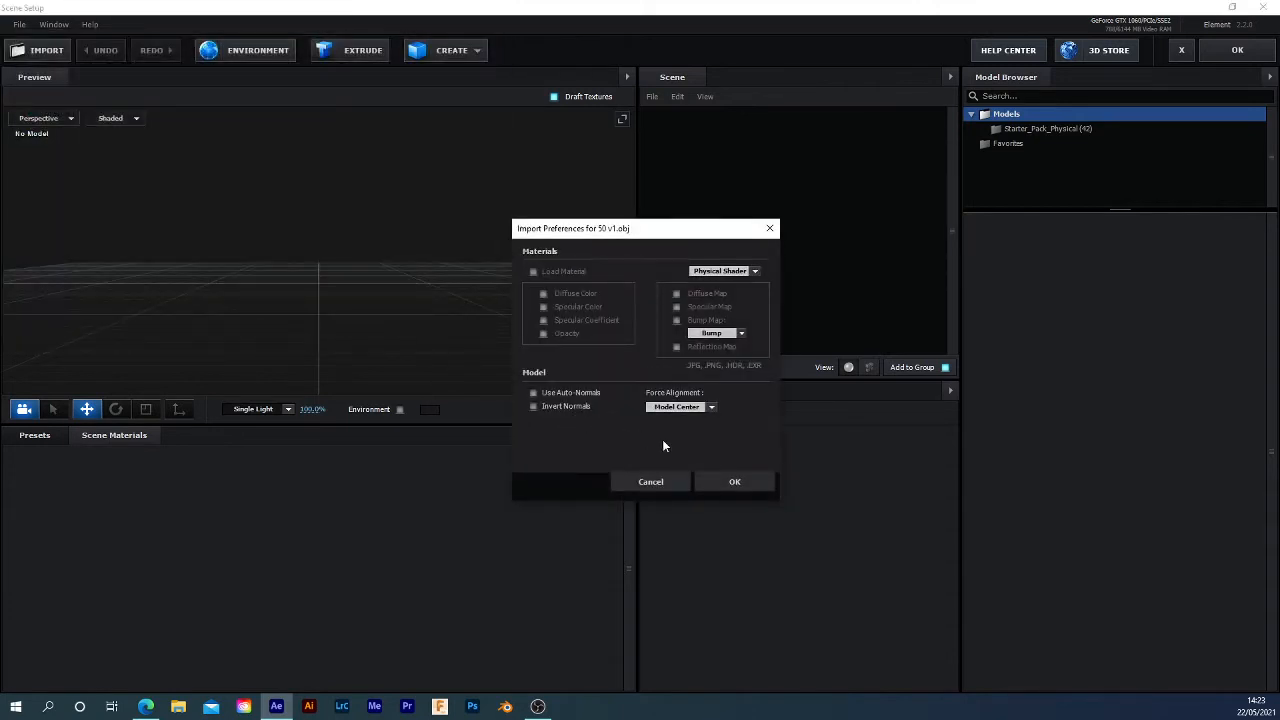
click(734, 483)
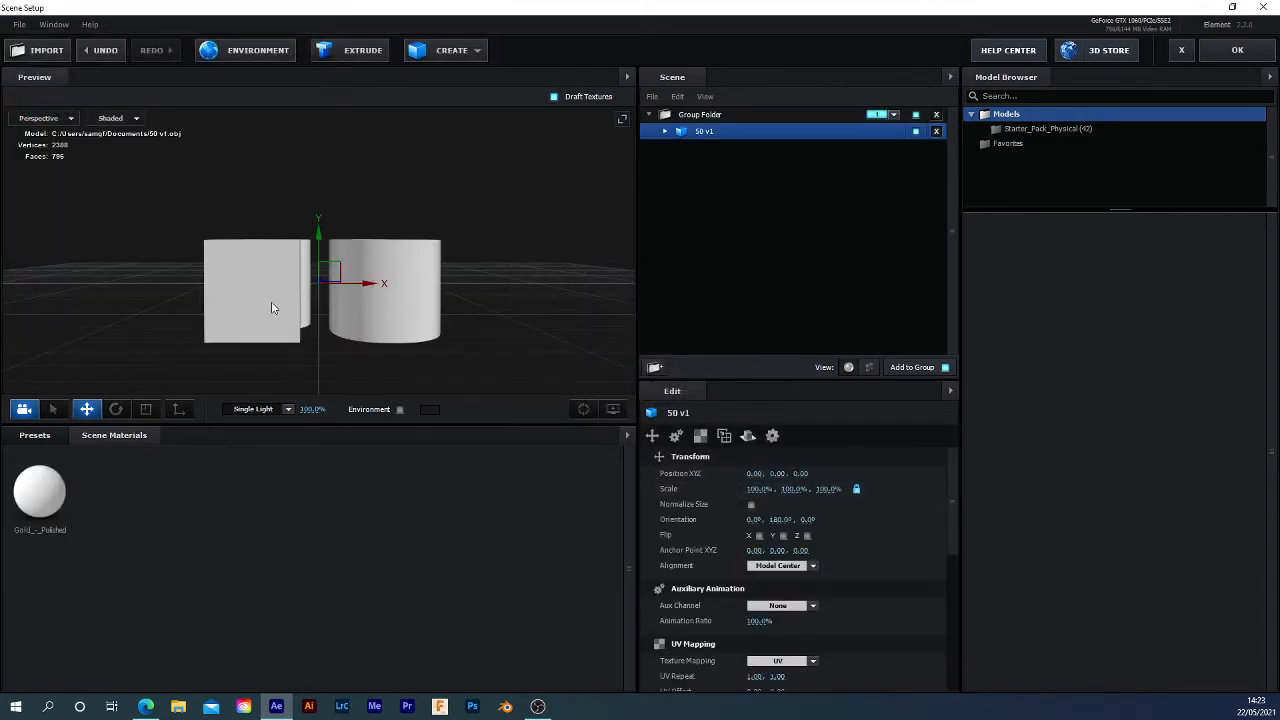
Set the X orientation of the 50 v1 model to 90° so the digits stand upright
drag(508, 263, 475, 310)
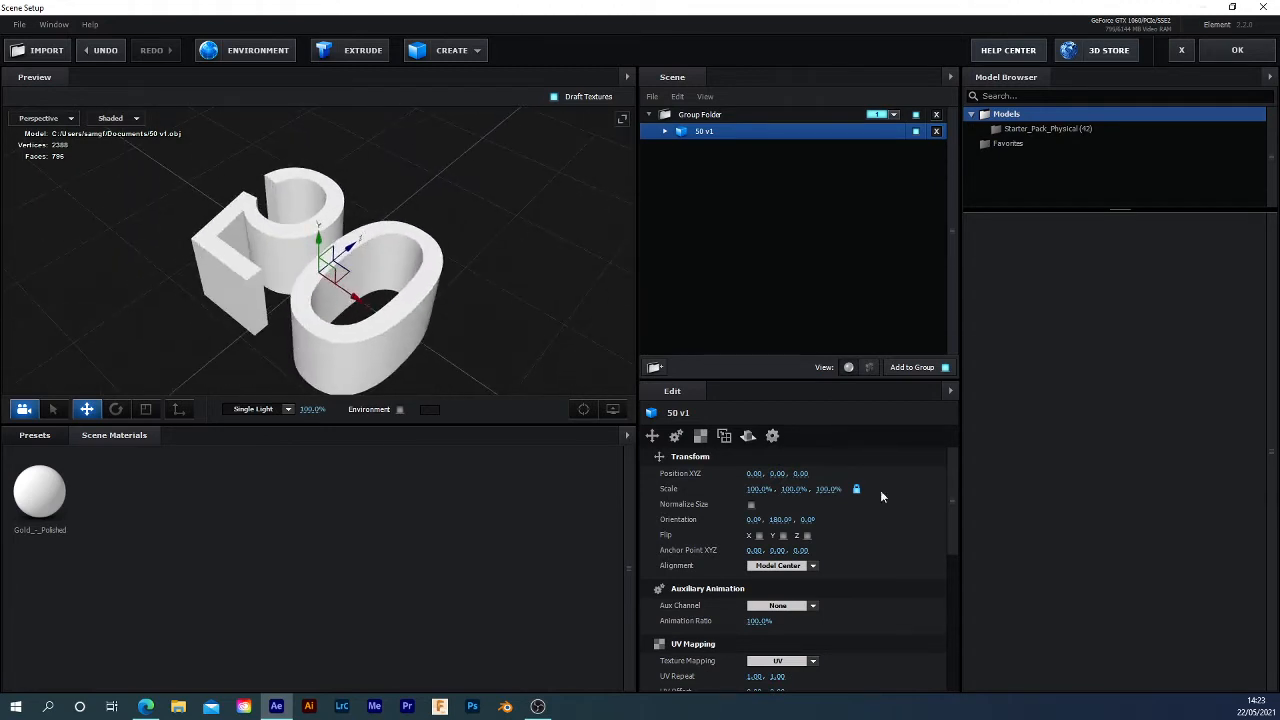
click(748, 519)
text(90)
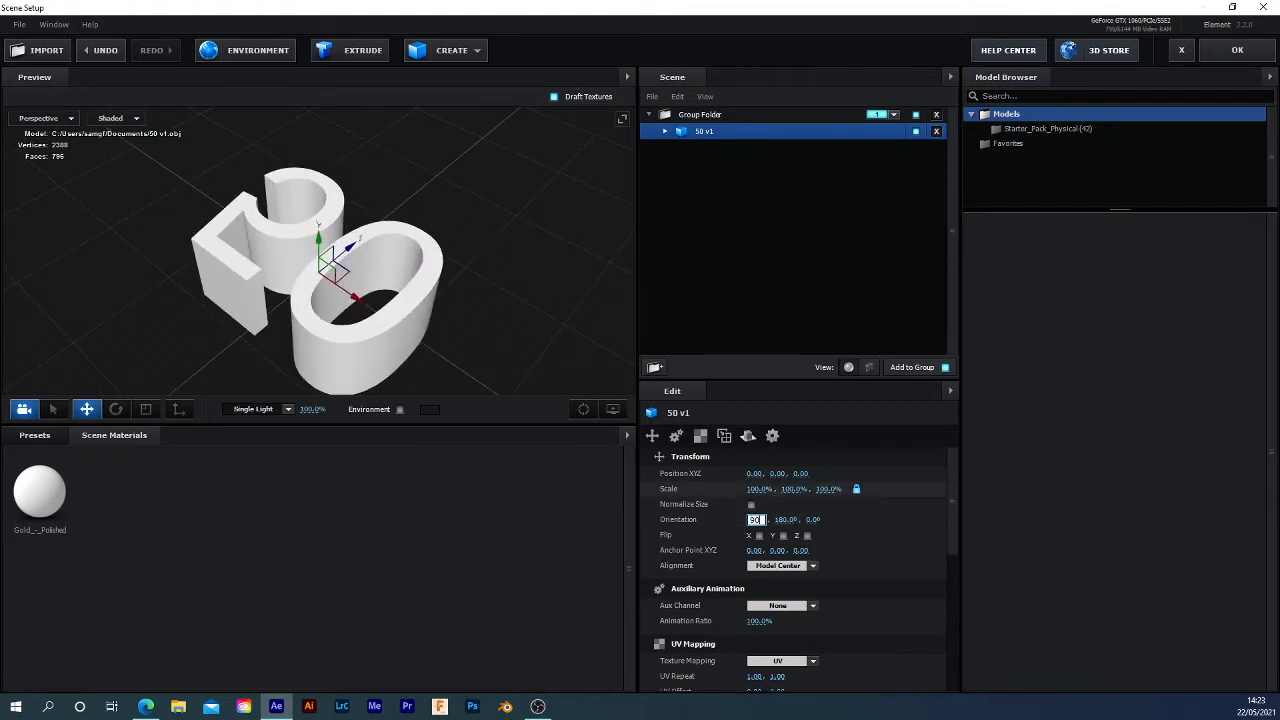
key(Return)
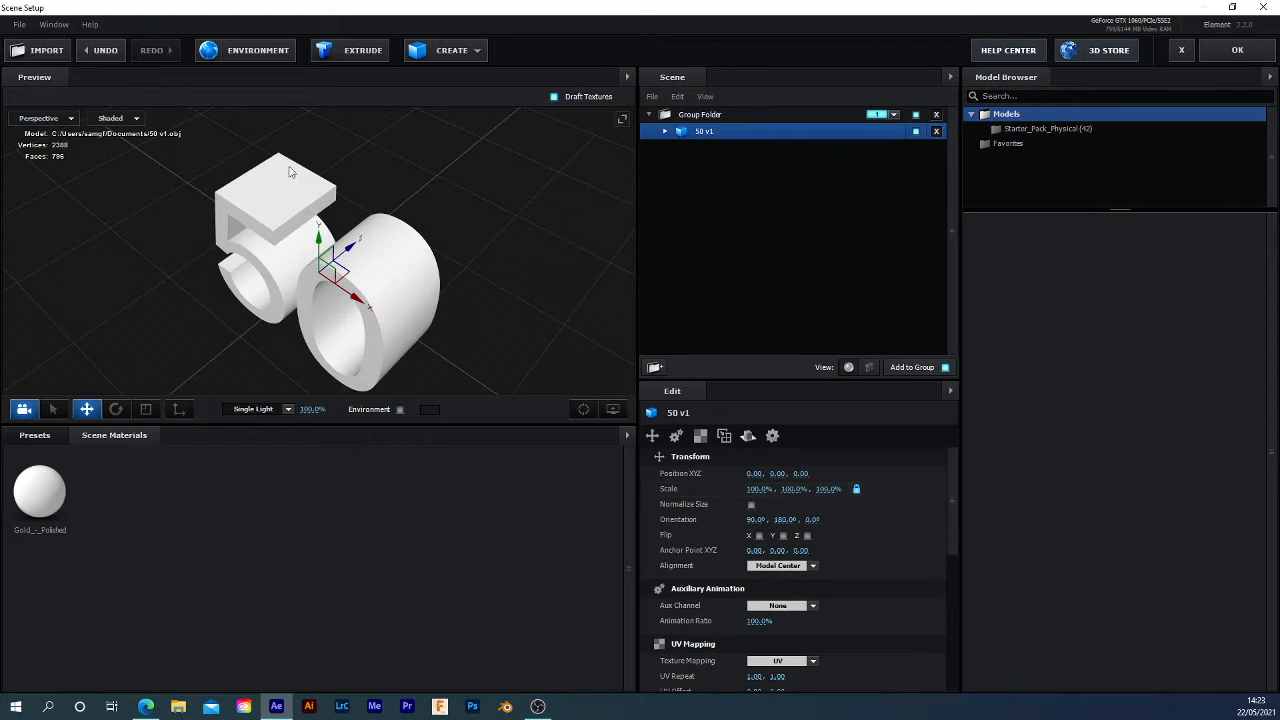
Raise the 50 v1 model along the Y axis to a position of about 0.80
drag(320, 239, 320, 209)
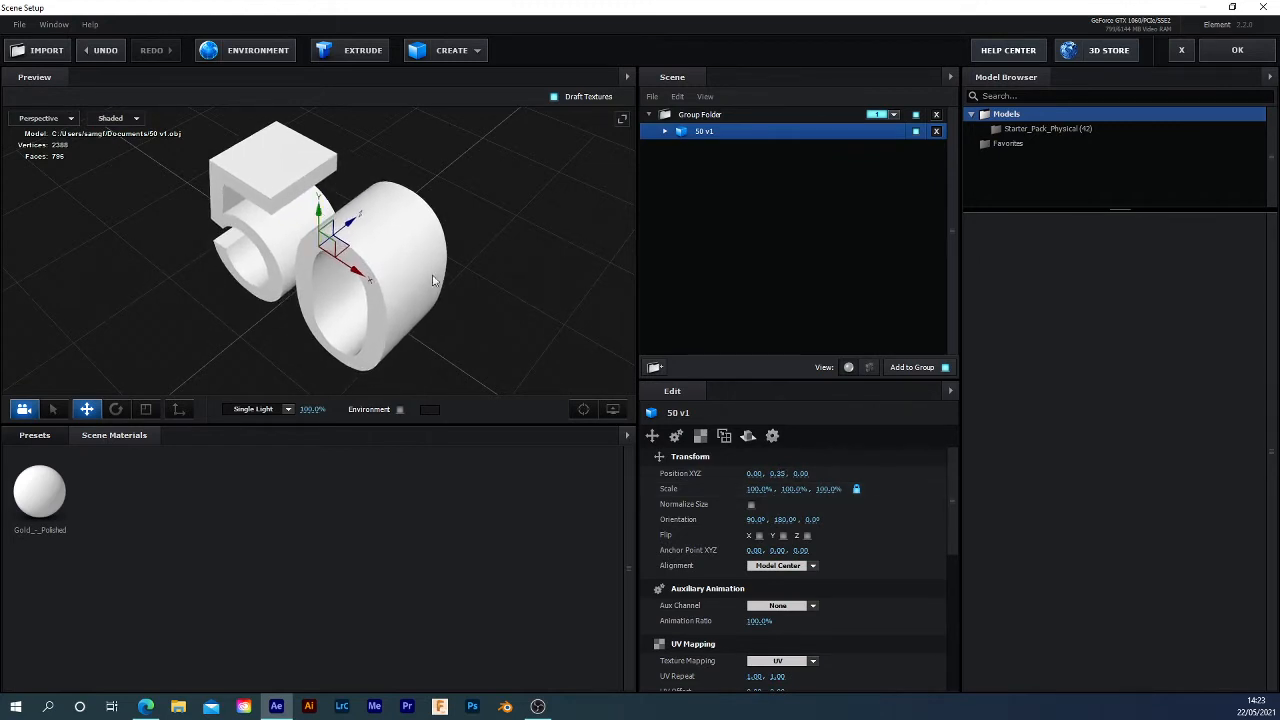
drag(438, 300, 523, 264)
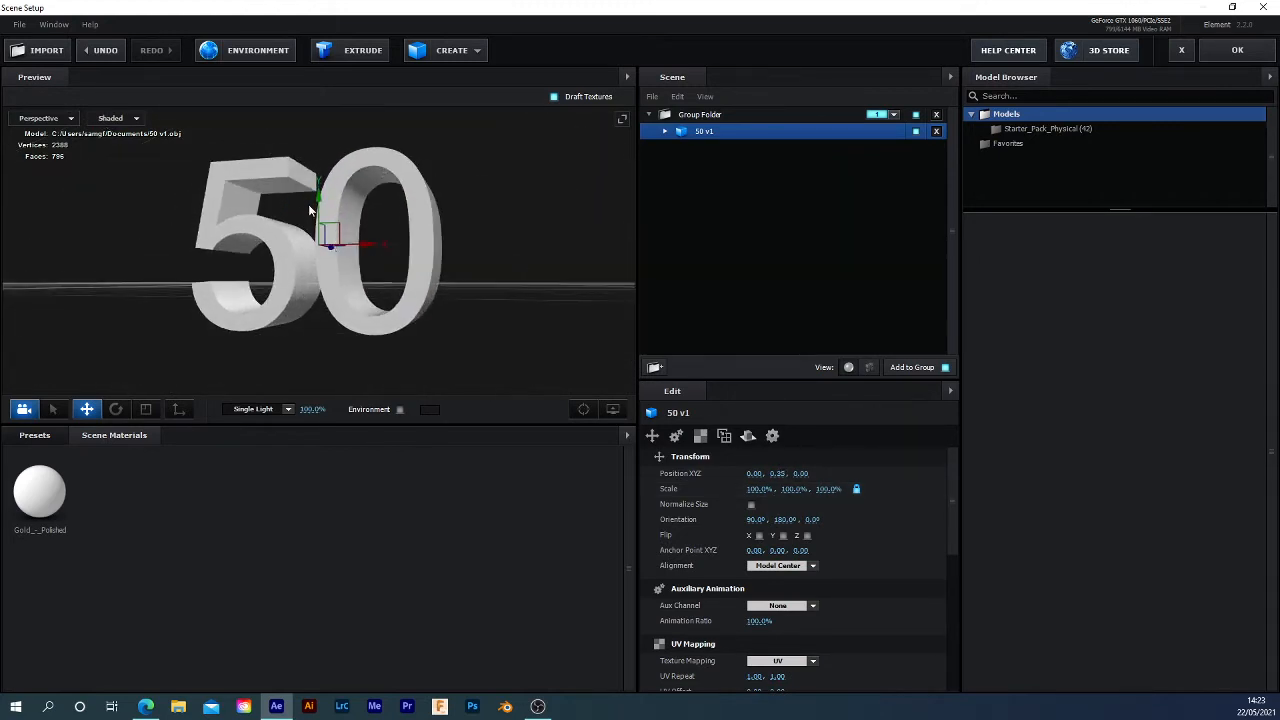
drag(308, 204, 320, 148)
drag(284, 292, 594, 179)
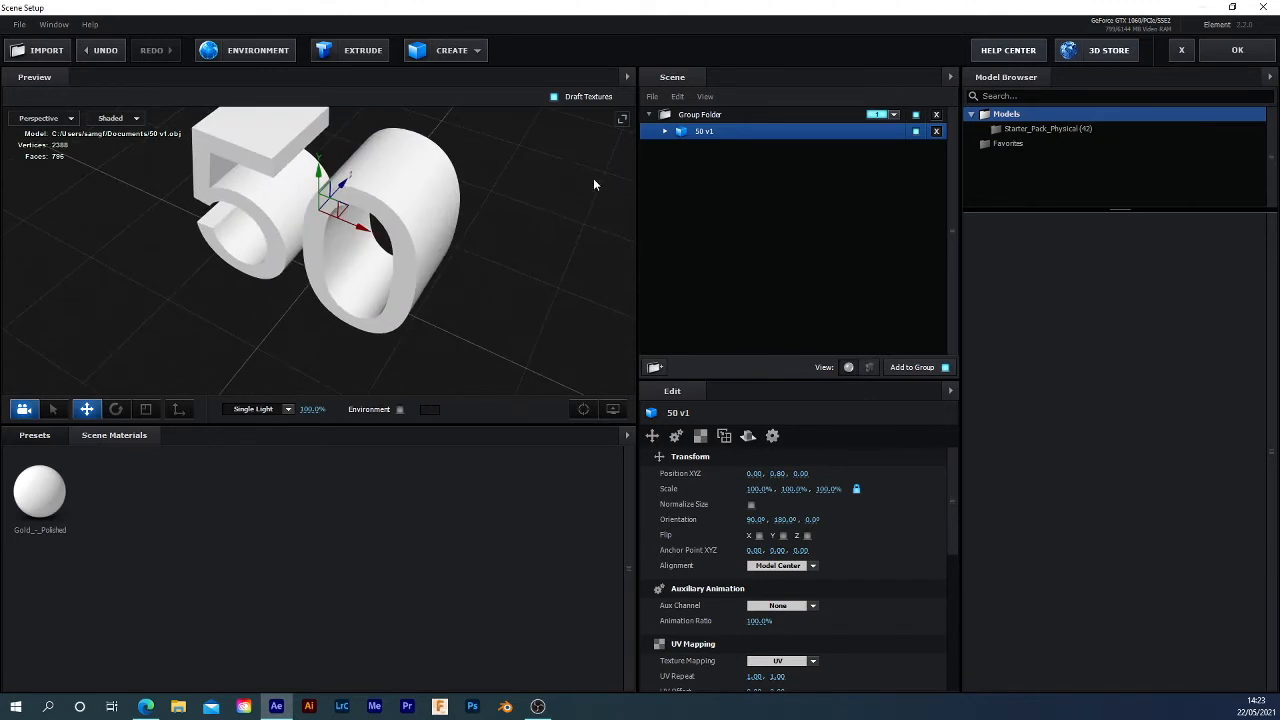
Replace the 50 v1 model's Gold_-_Polished material with the Gold preset from the Physical materials
click(666, 132)
click(727, 151)
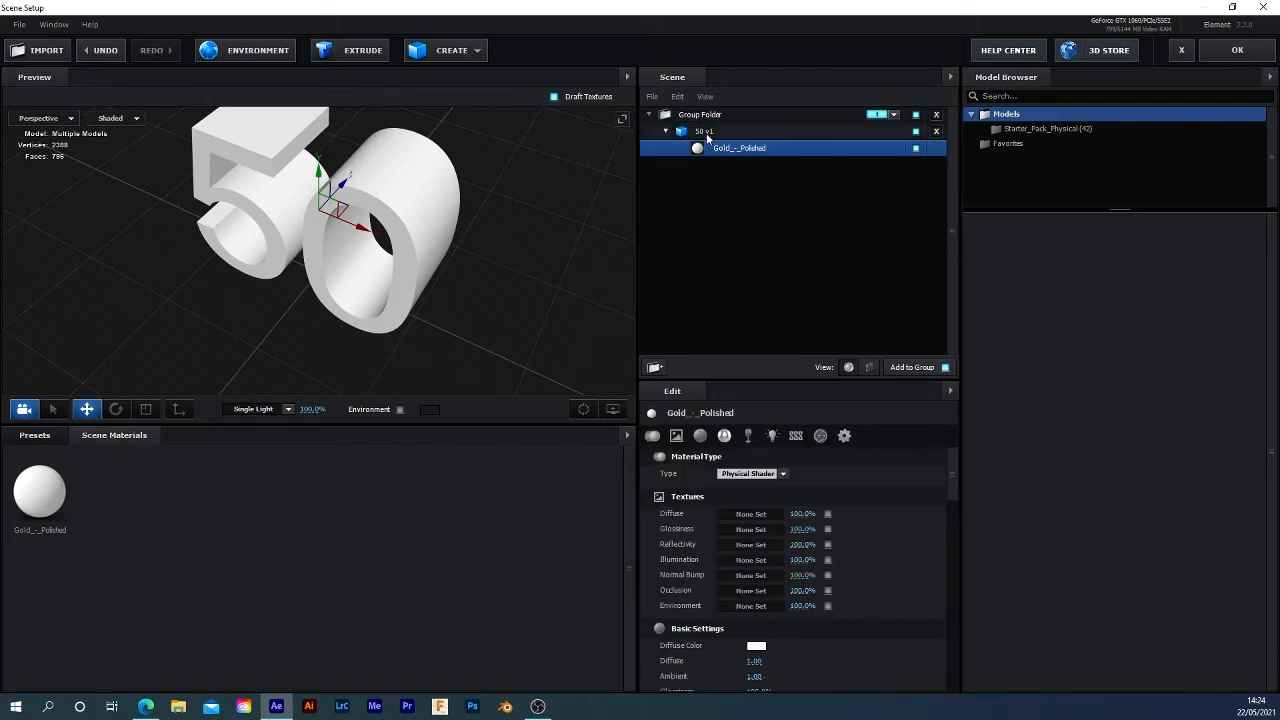
click(49, 436)
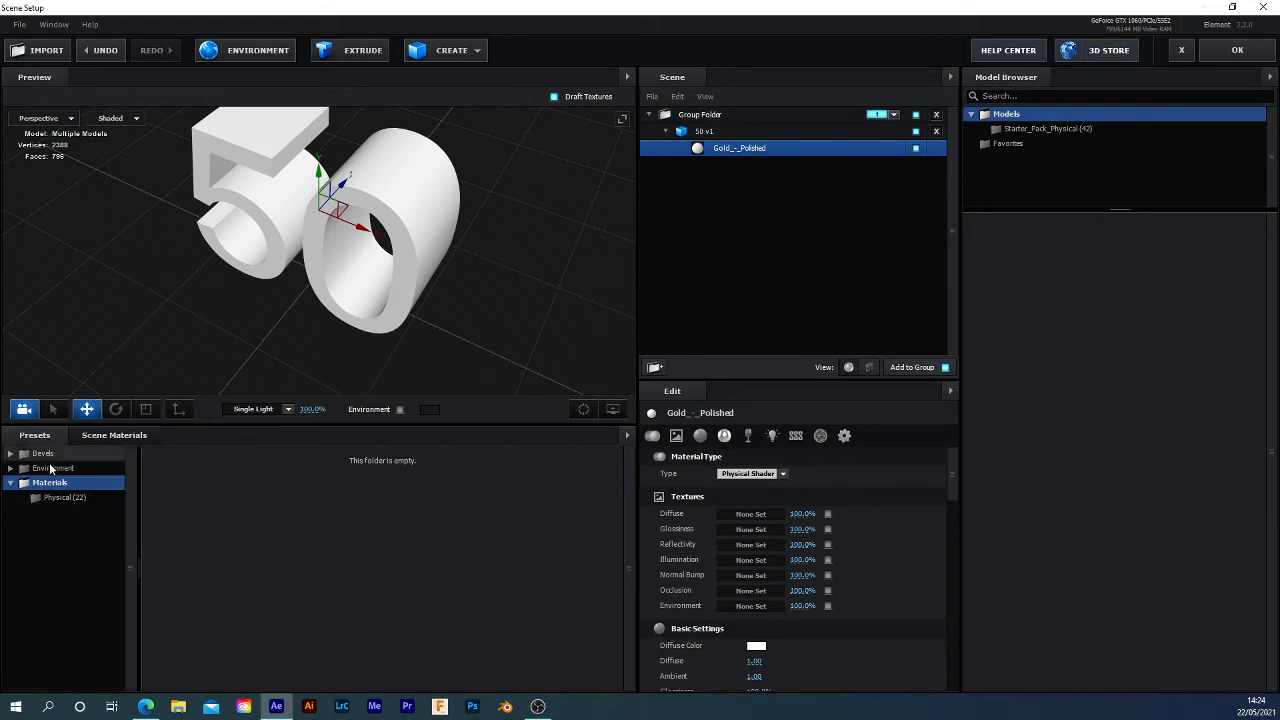
double_click(47, 482)
click(63, 497)
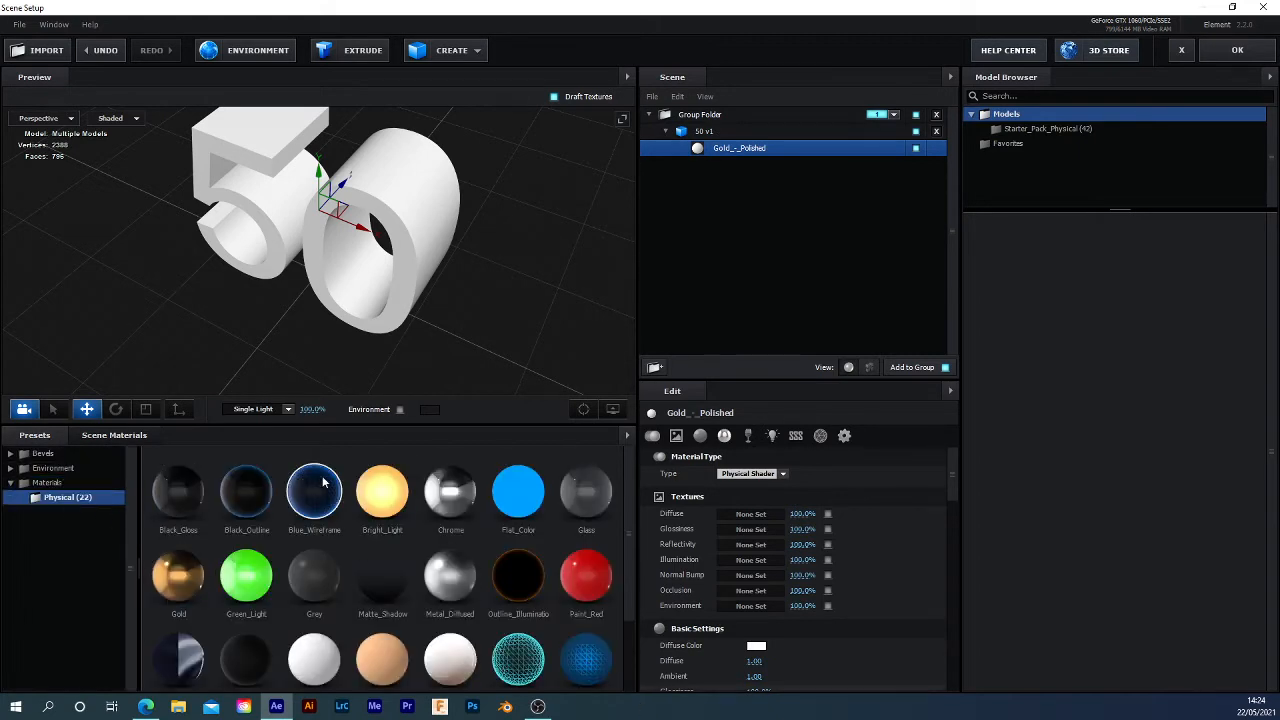
drag(632, 530, 606, 522)
drag(178, 575, 725, 150)
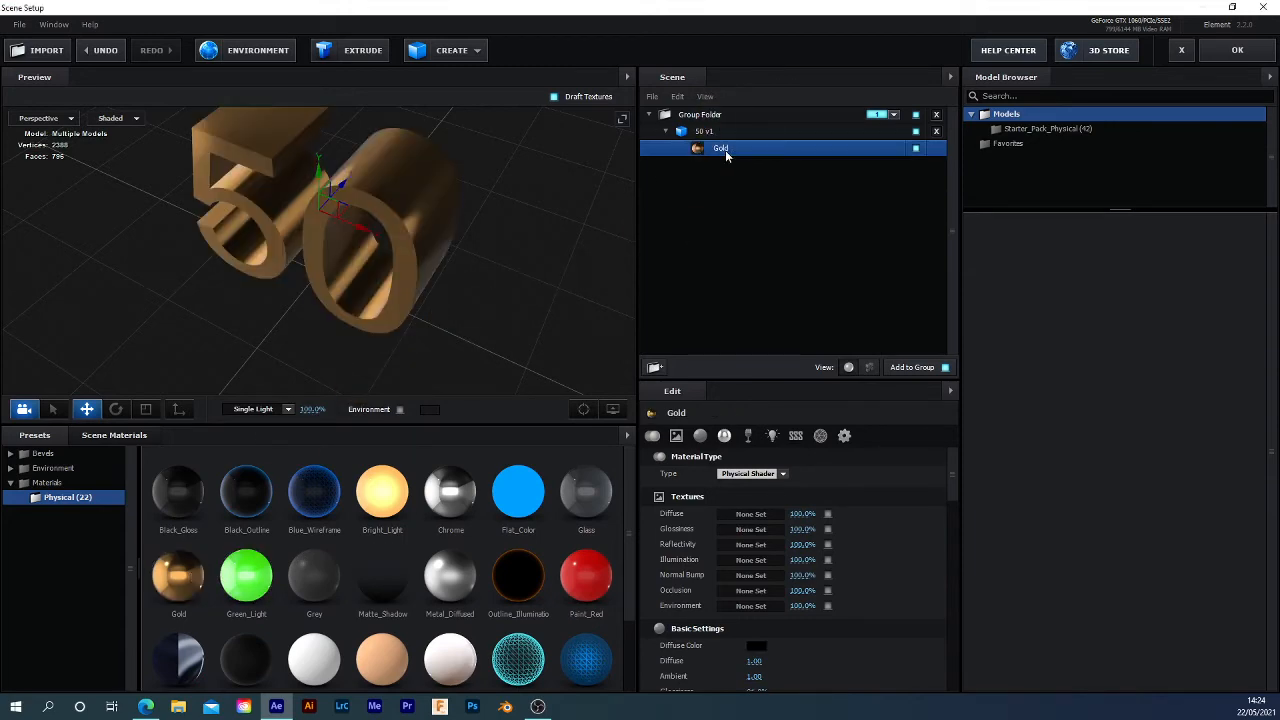
Set the scene's environment texture to Basic_2K_03.dds and accept the scene setup
drag(449, 329, 451, 300)
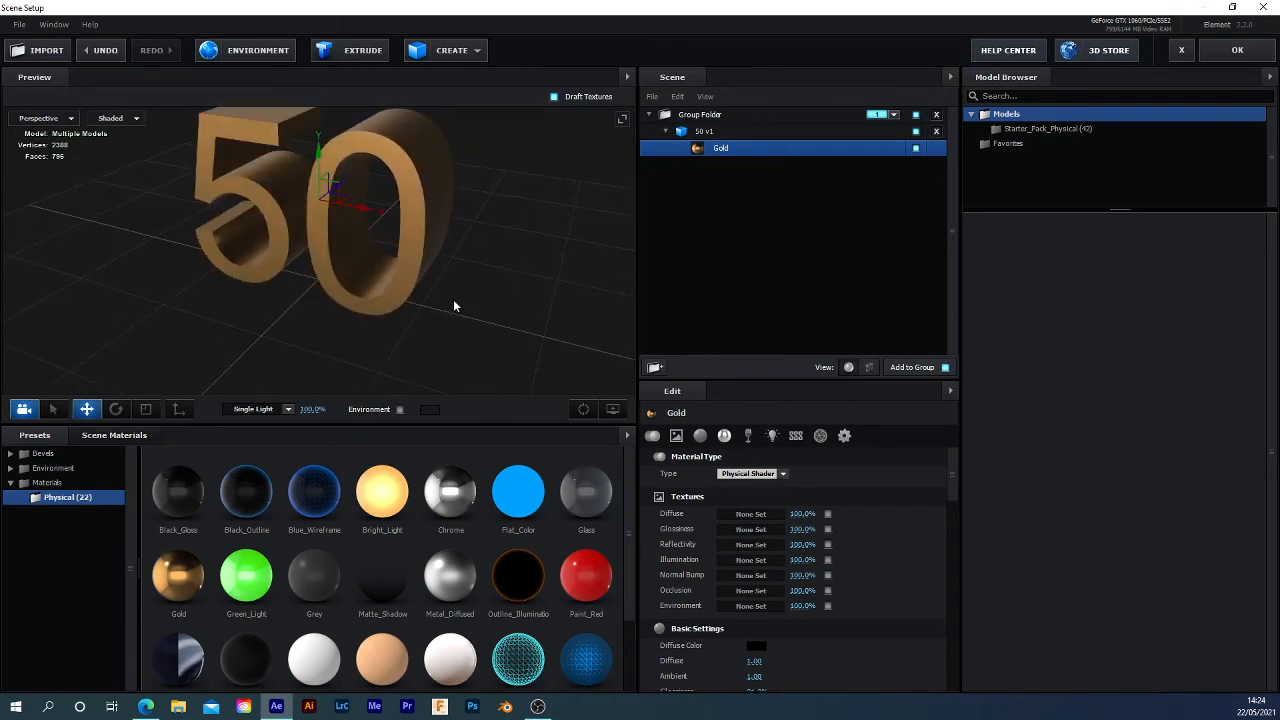
click(258, 50)
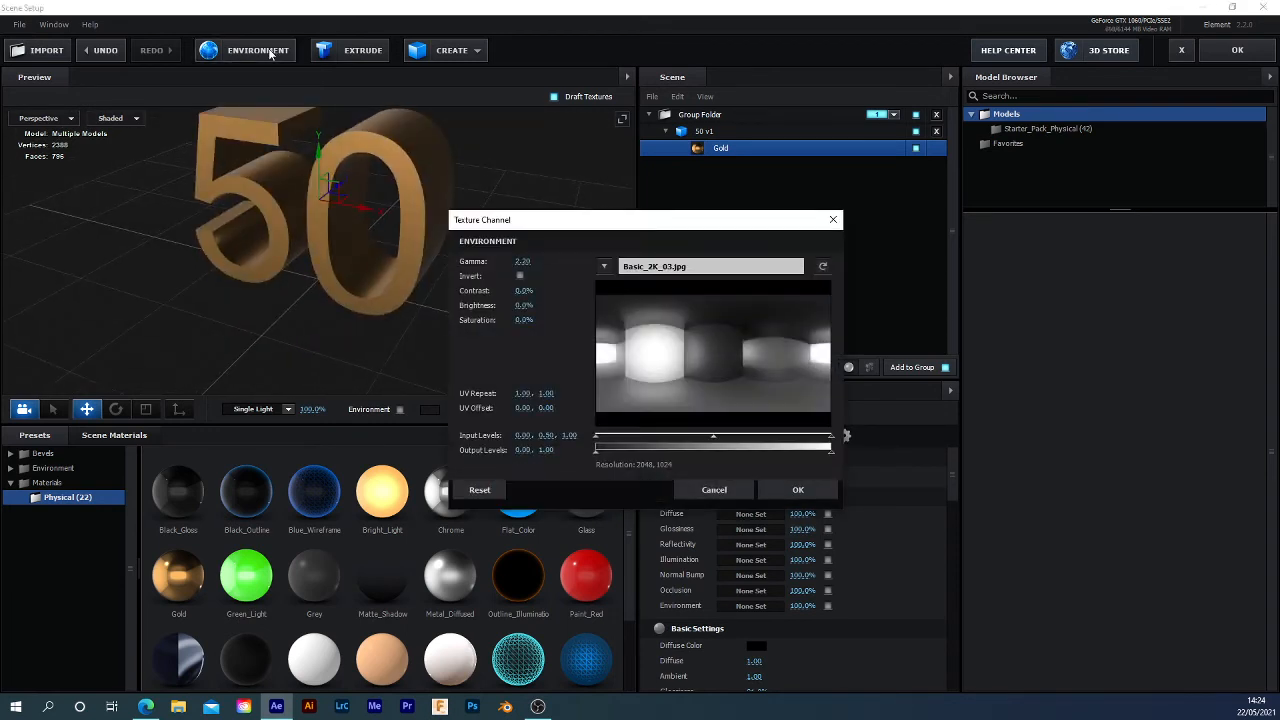
click(660, 270)
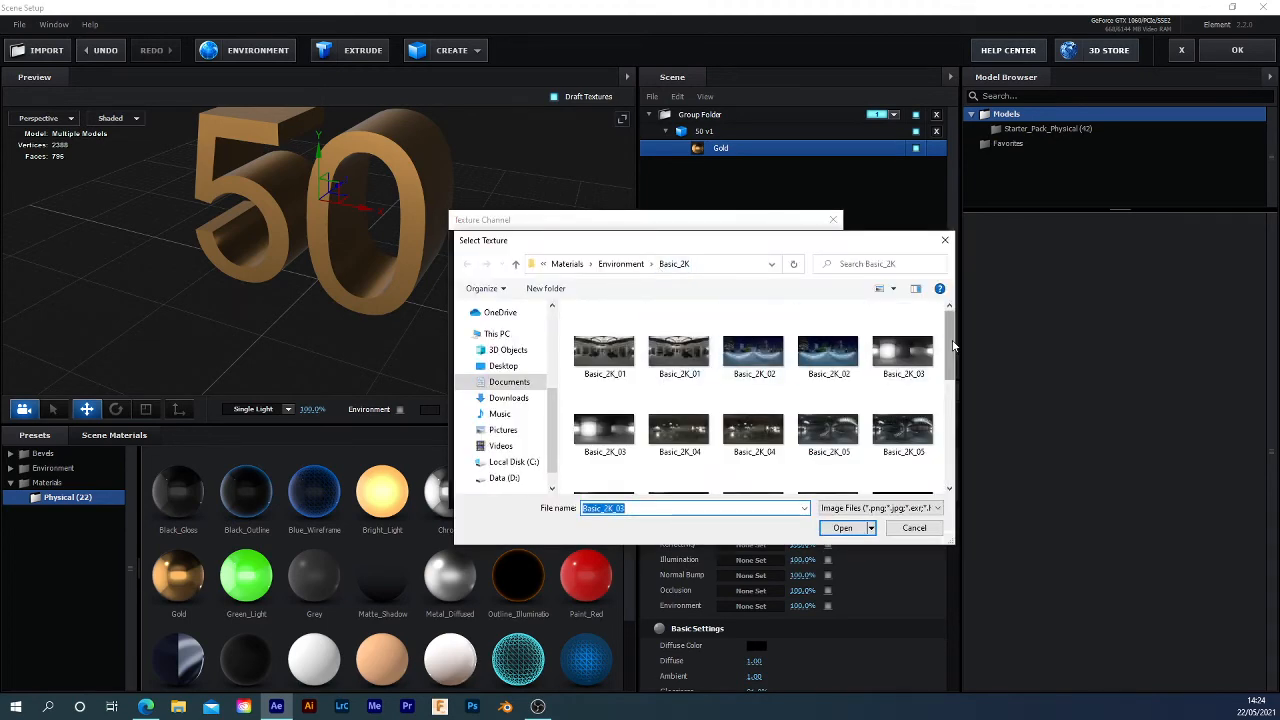
mouse_move(953, 341)
mouse_down()
mouse_move(948, 385)
mouse_move(948, 320)
mouse_up()
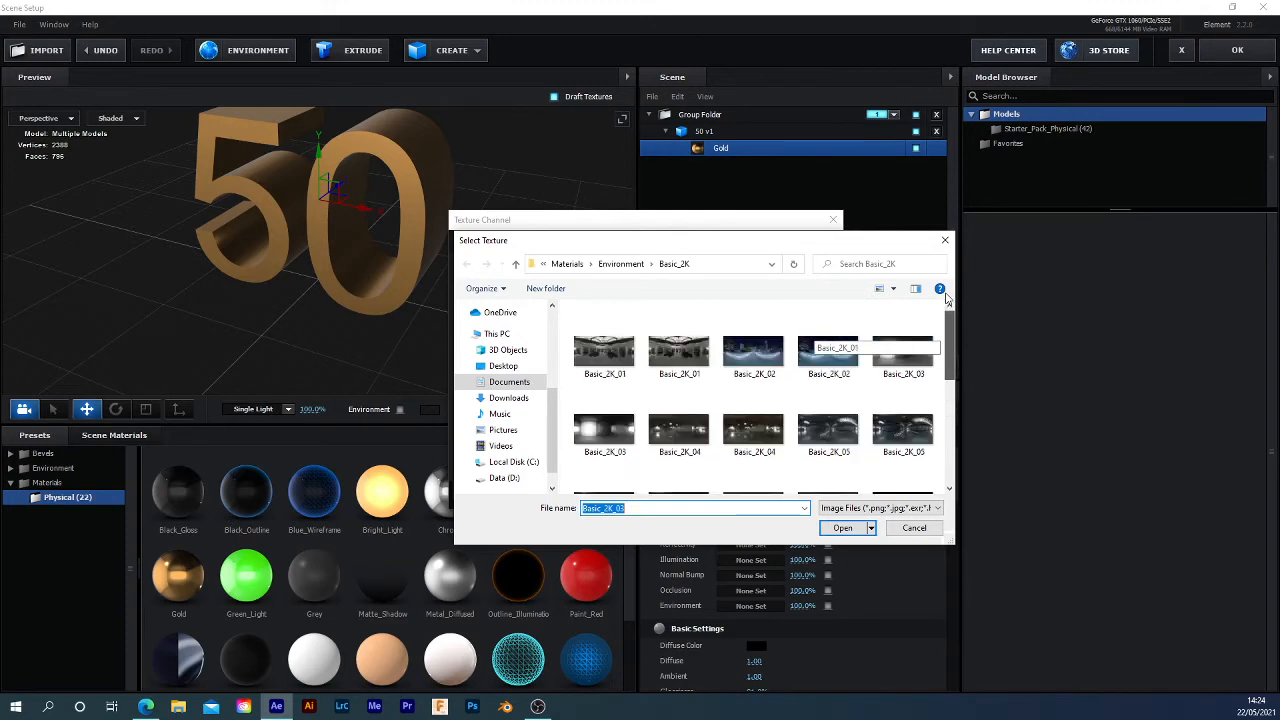
click(921, 361)
click(841, 530)
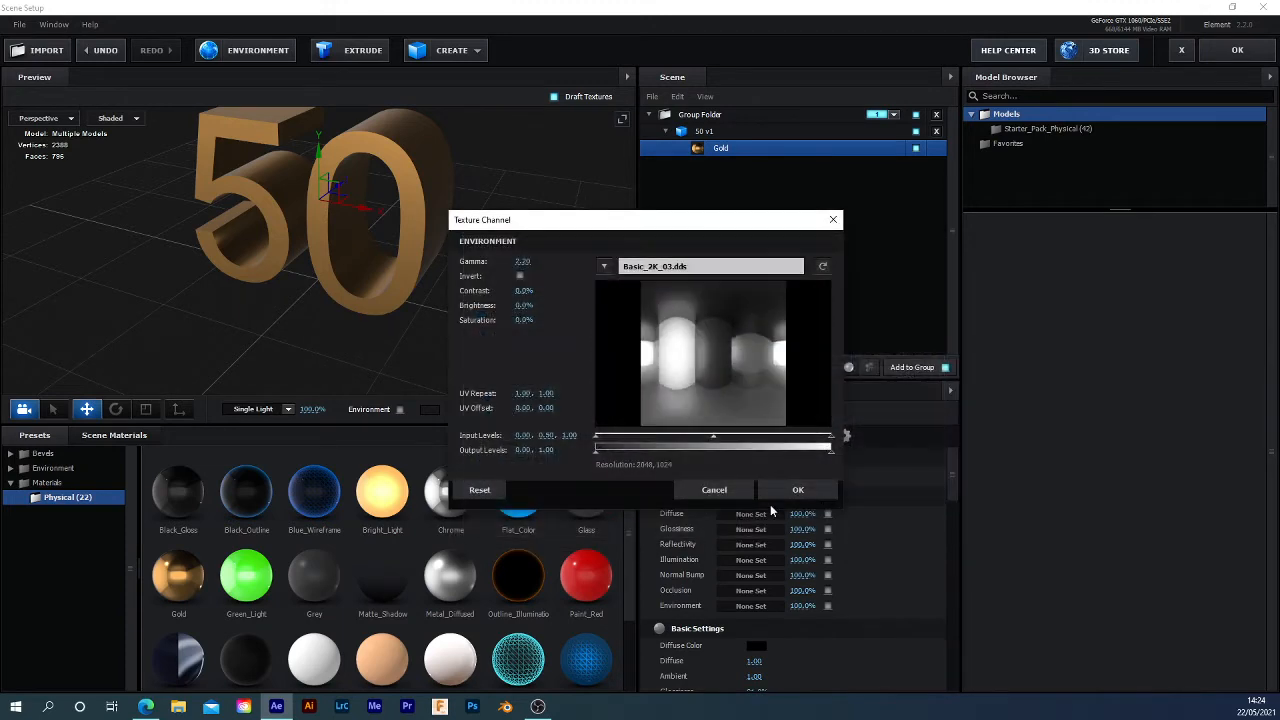
click(797, 492)
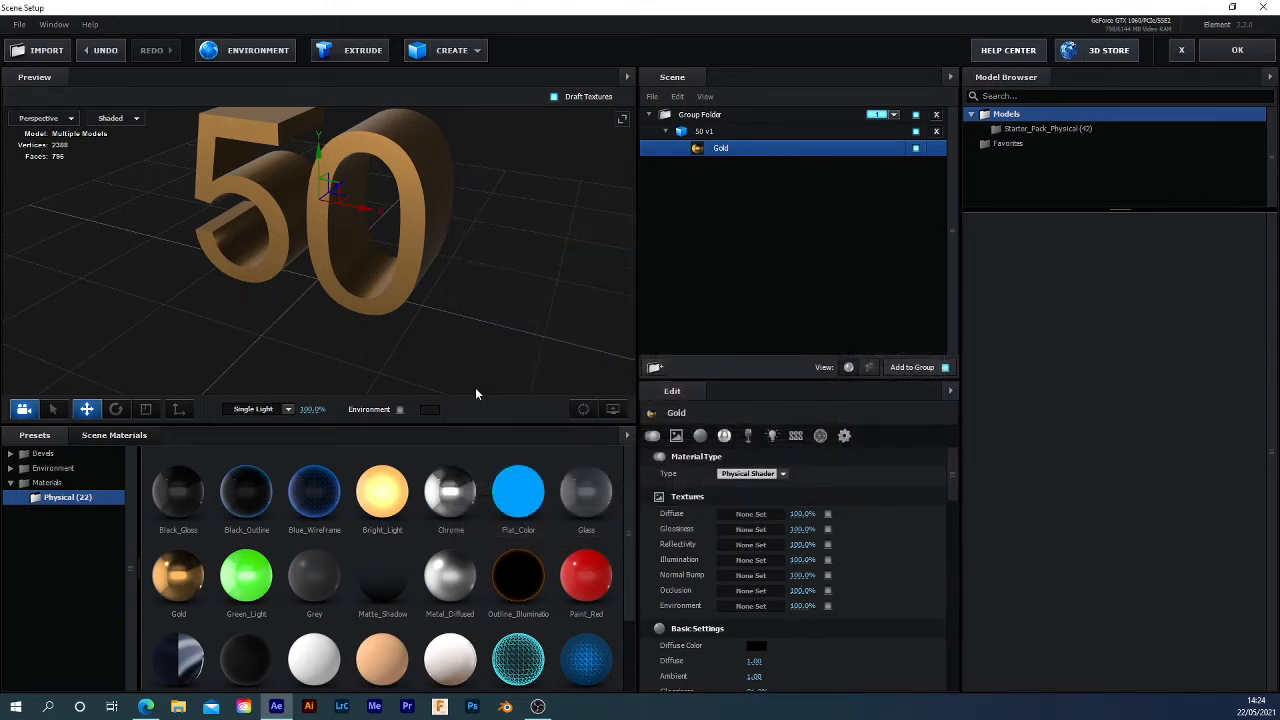
drag(305, 327, 830, 272)
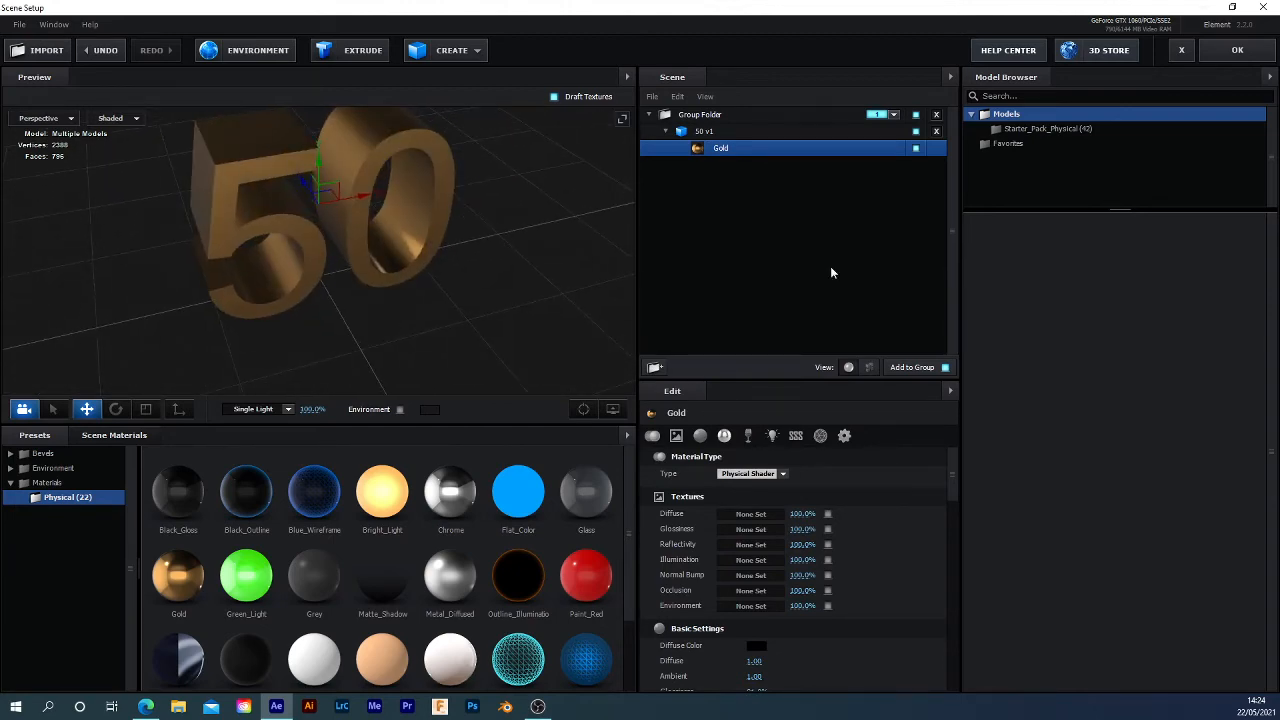
click(1237, 50)
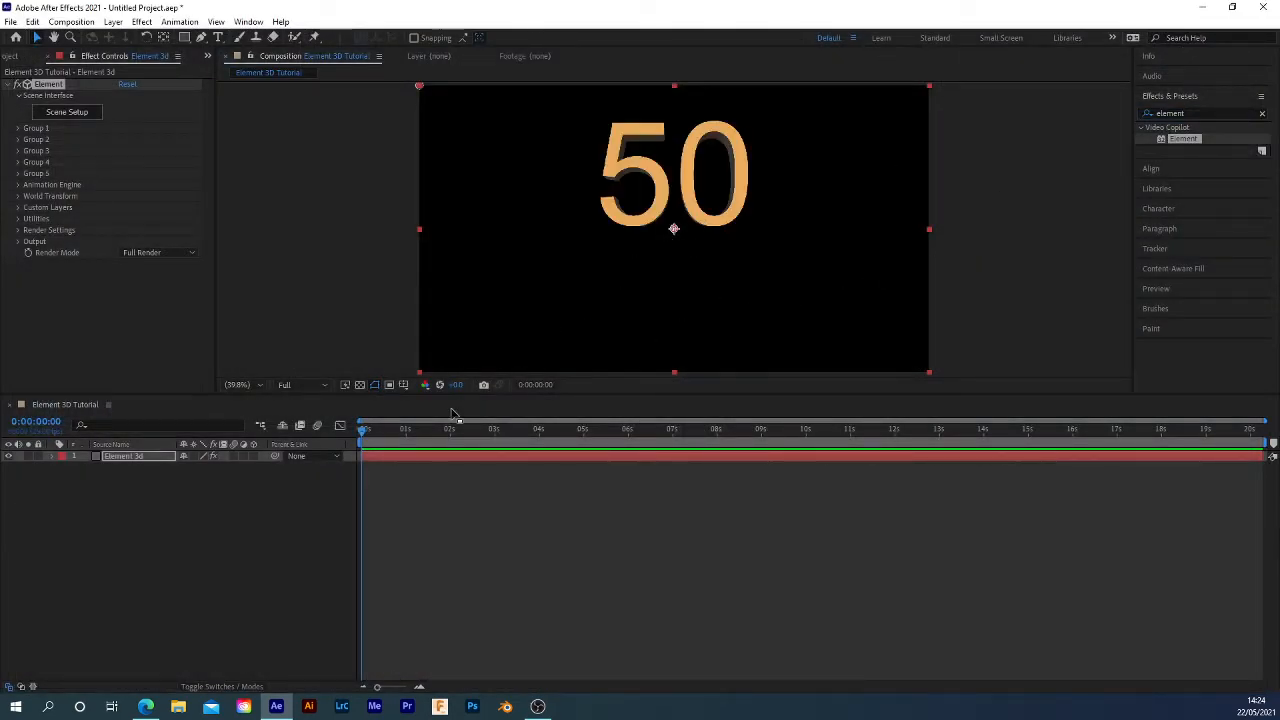
Add a two-node camera named Camera to the Element 3D Tutorial composition
click(192, 530)
right_click(189, 530)
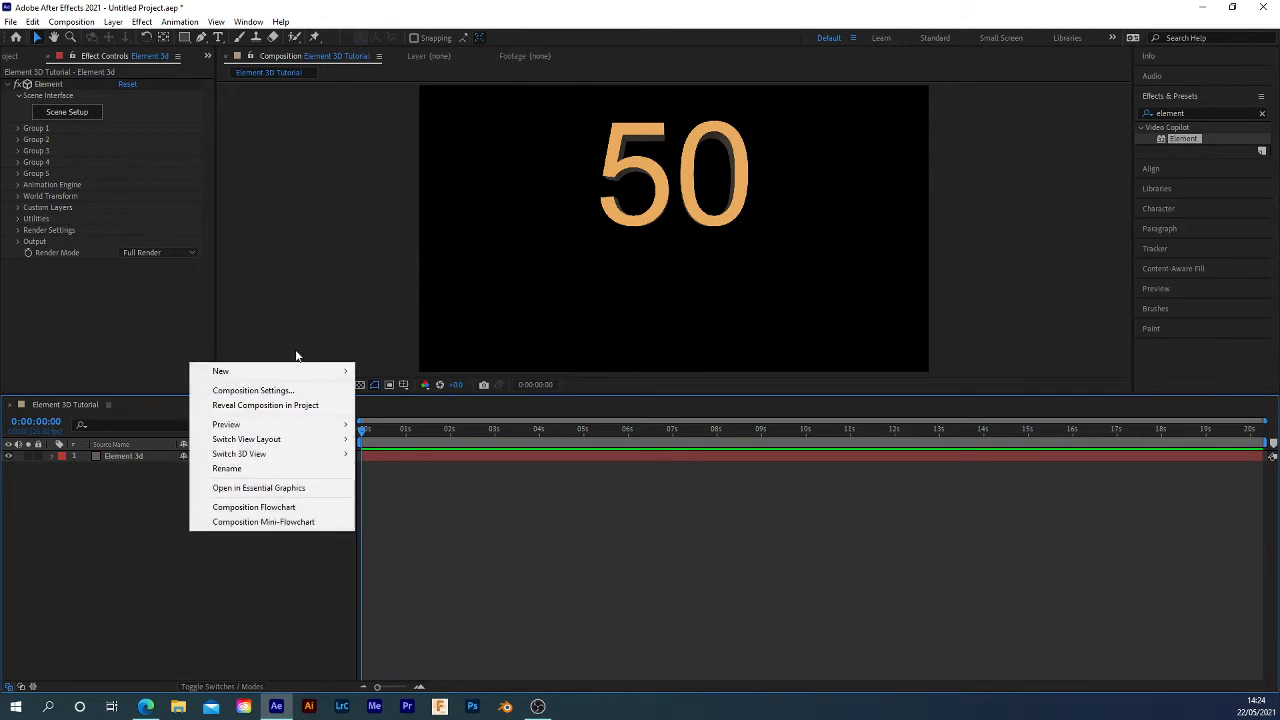
mouse_move(337, 371)
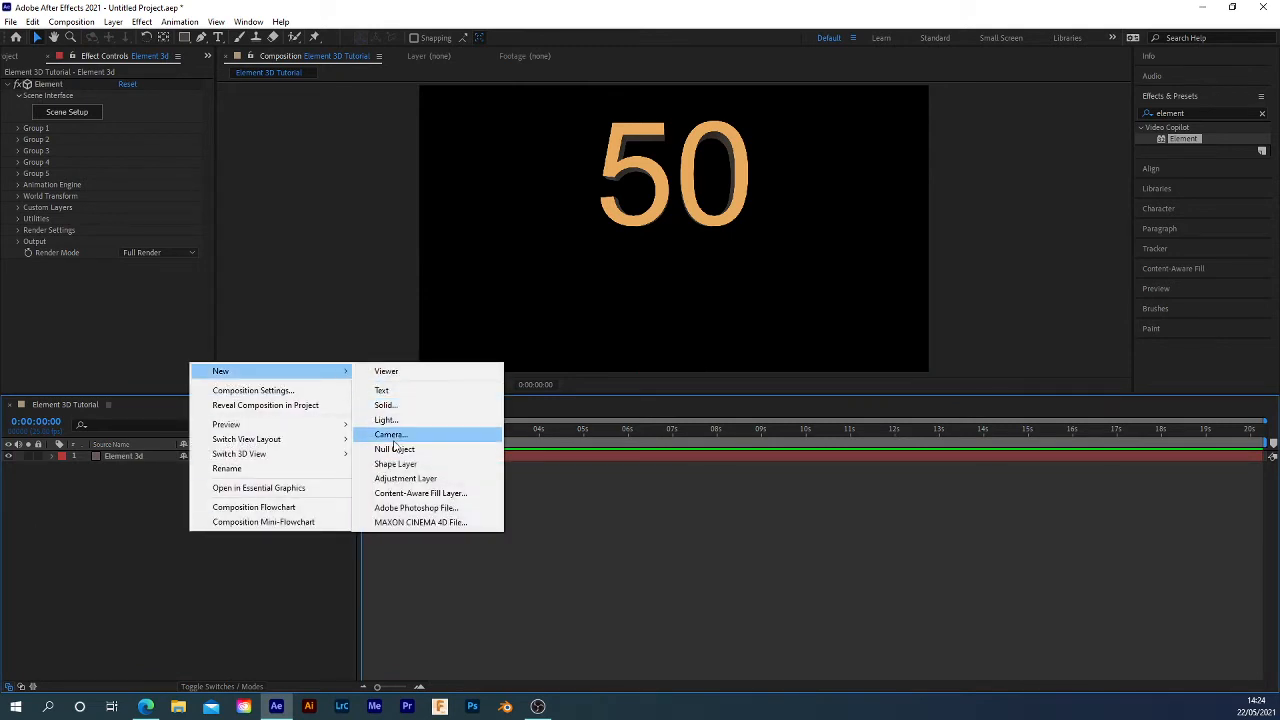
click(395, 436)
click(516, 226)
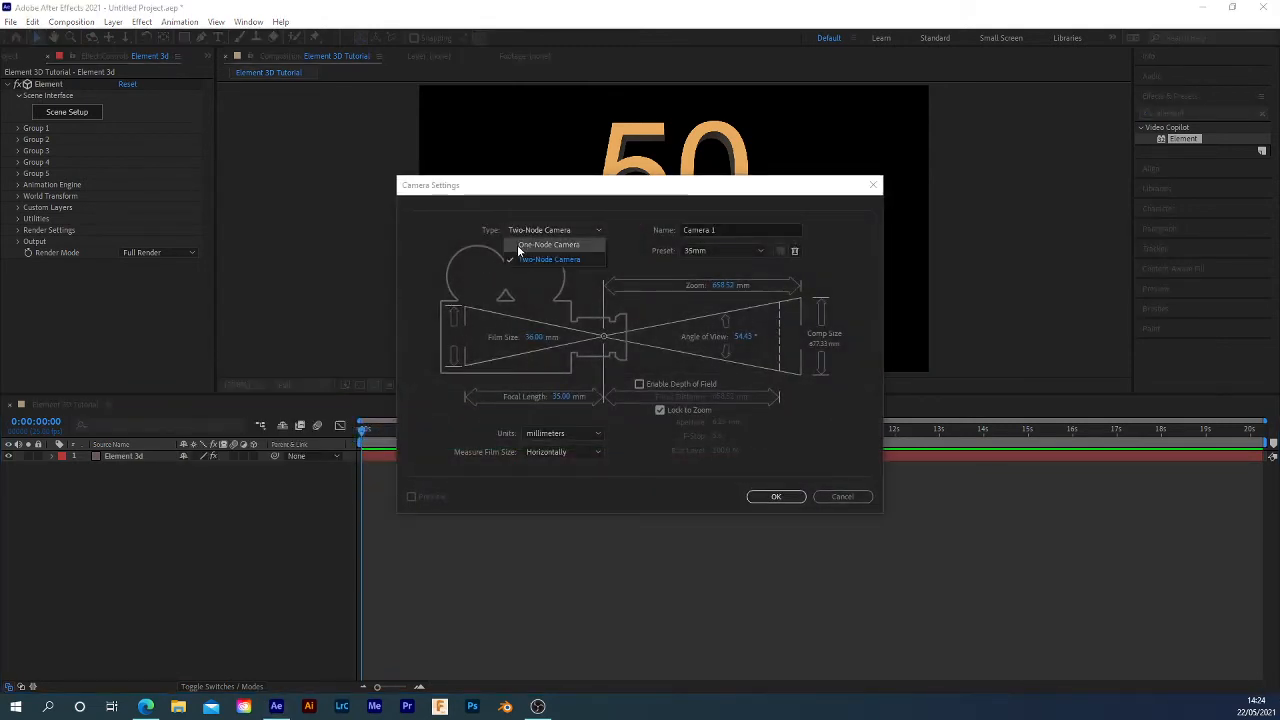
click(518, 259)
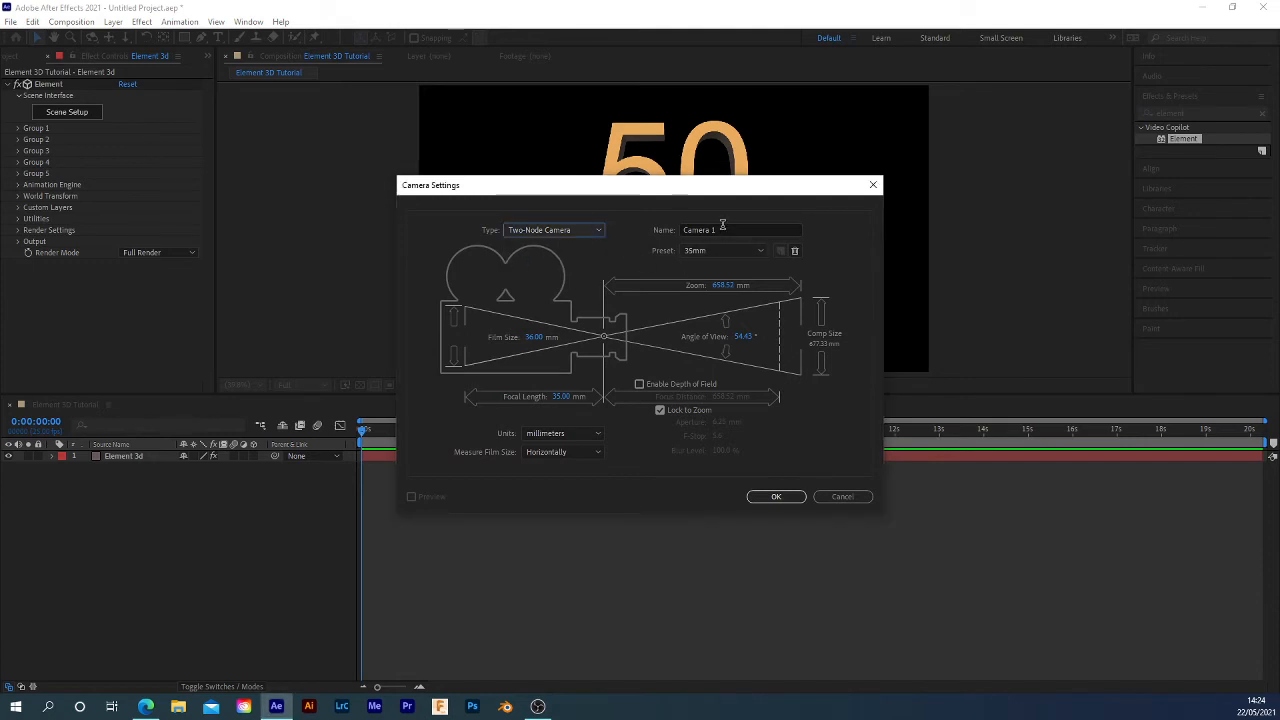
drag(722, 230, 675, 227)
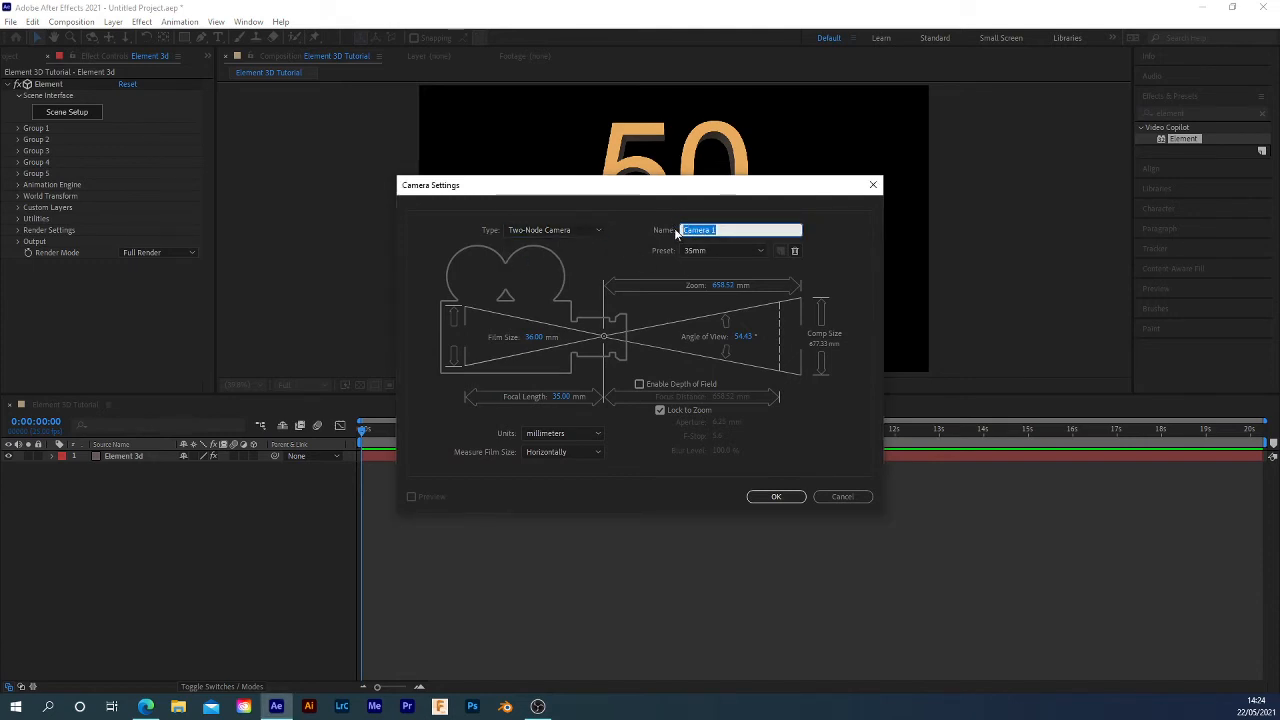
text(Camera)
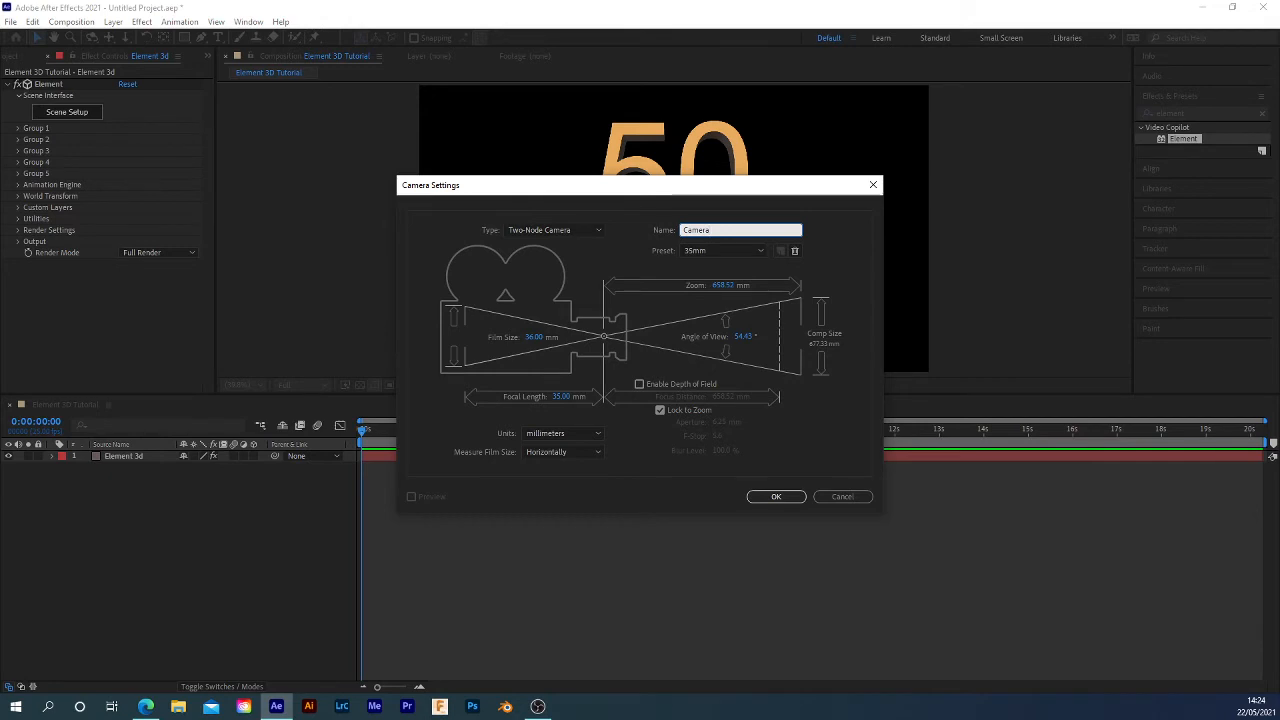
key(Return)
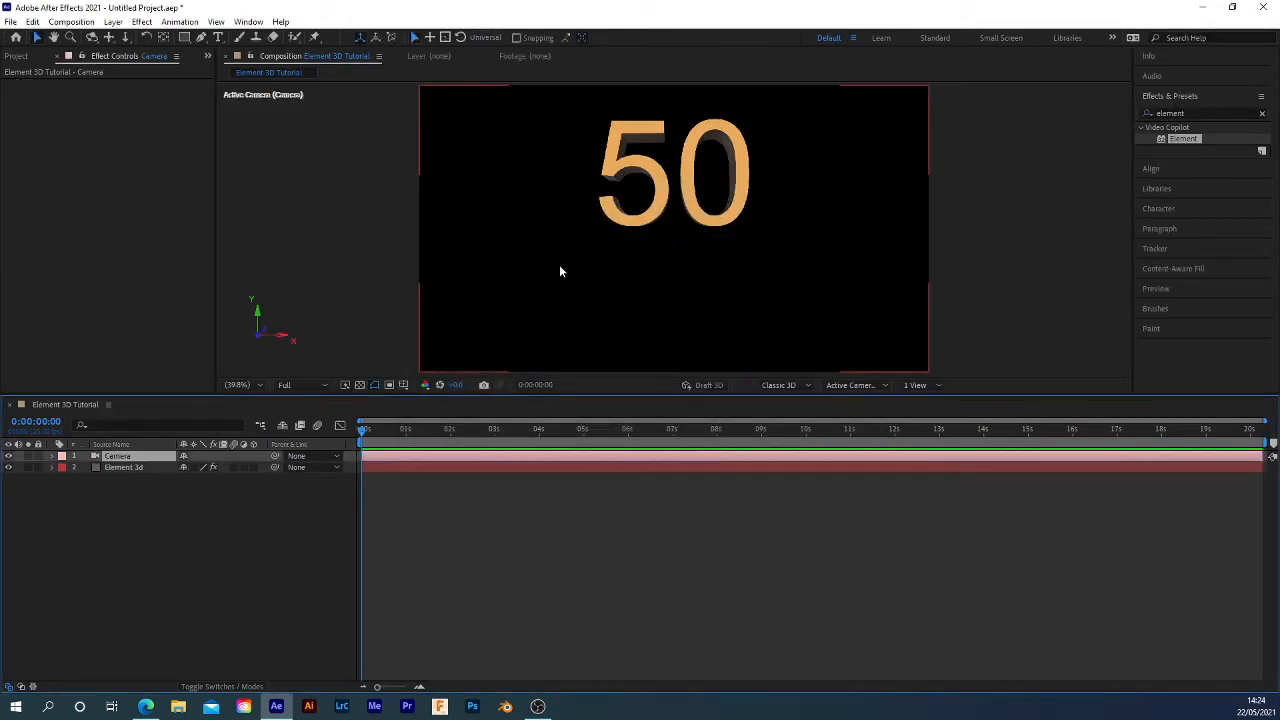
Orbit the camera around the 50 model to an angled view that shows the depth of the digits
click(91, 37)
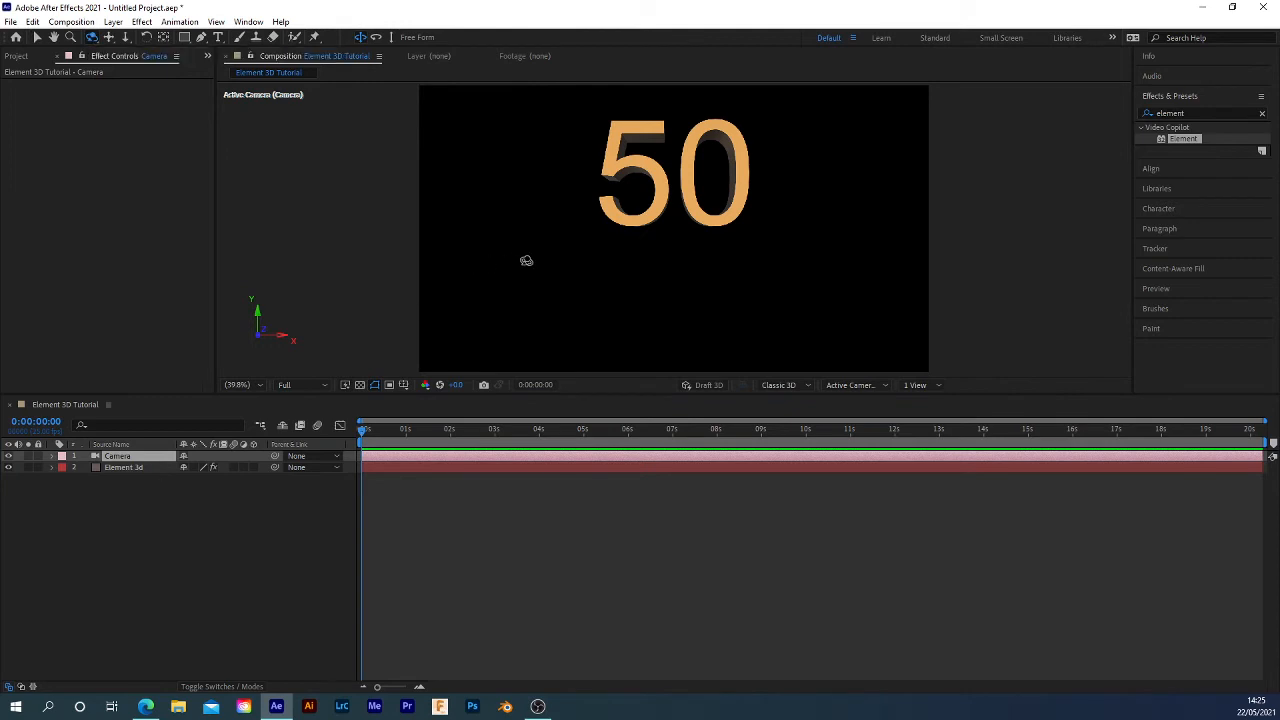
drag(580, 286, 603, 320)
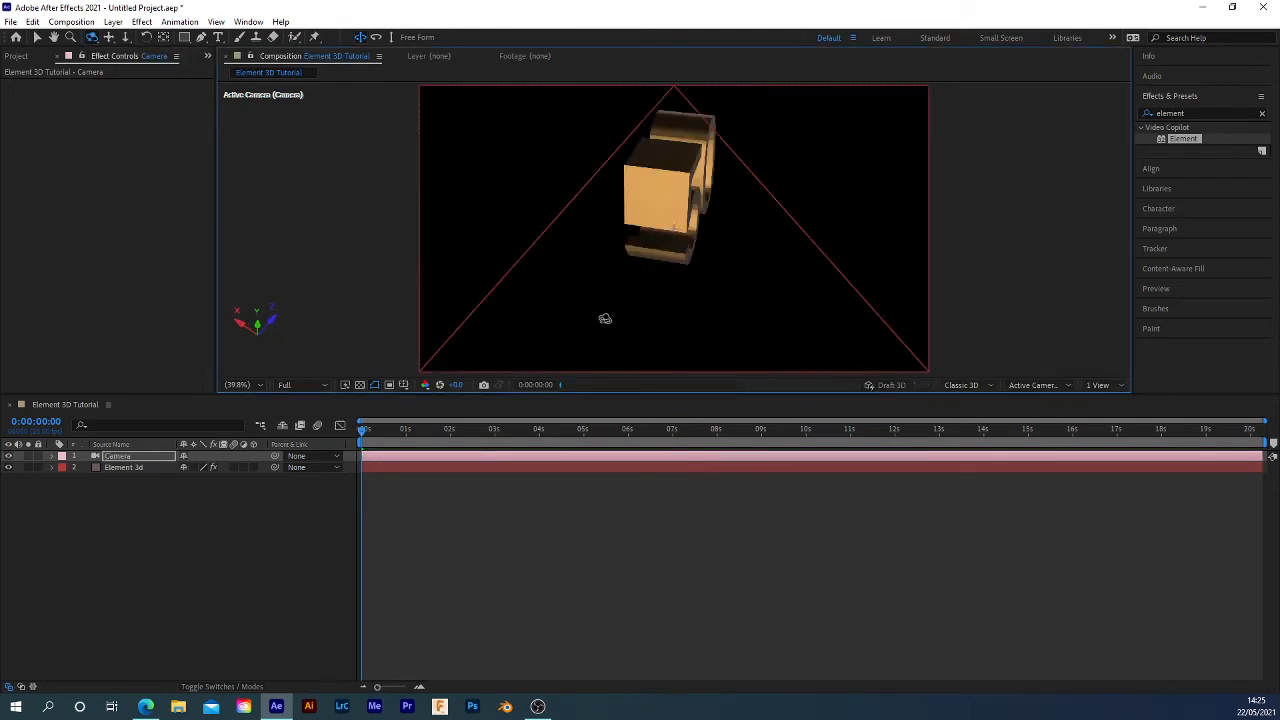
drag(759, 298, 660, 227)
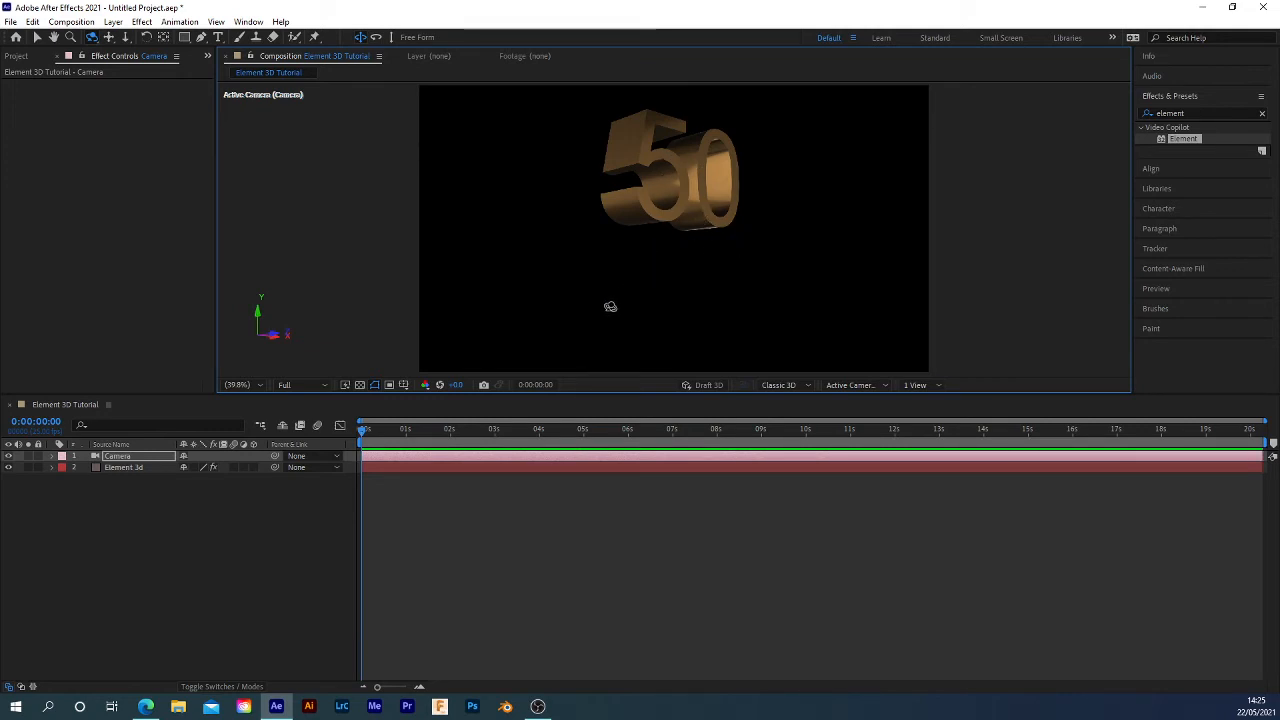
Add a white spot light with 100% intensity and a 110° cone angle, and raise it along the Y axis
click(140, 470)
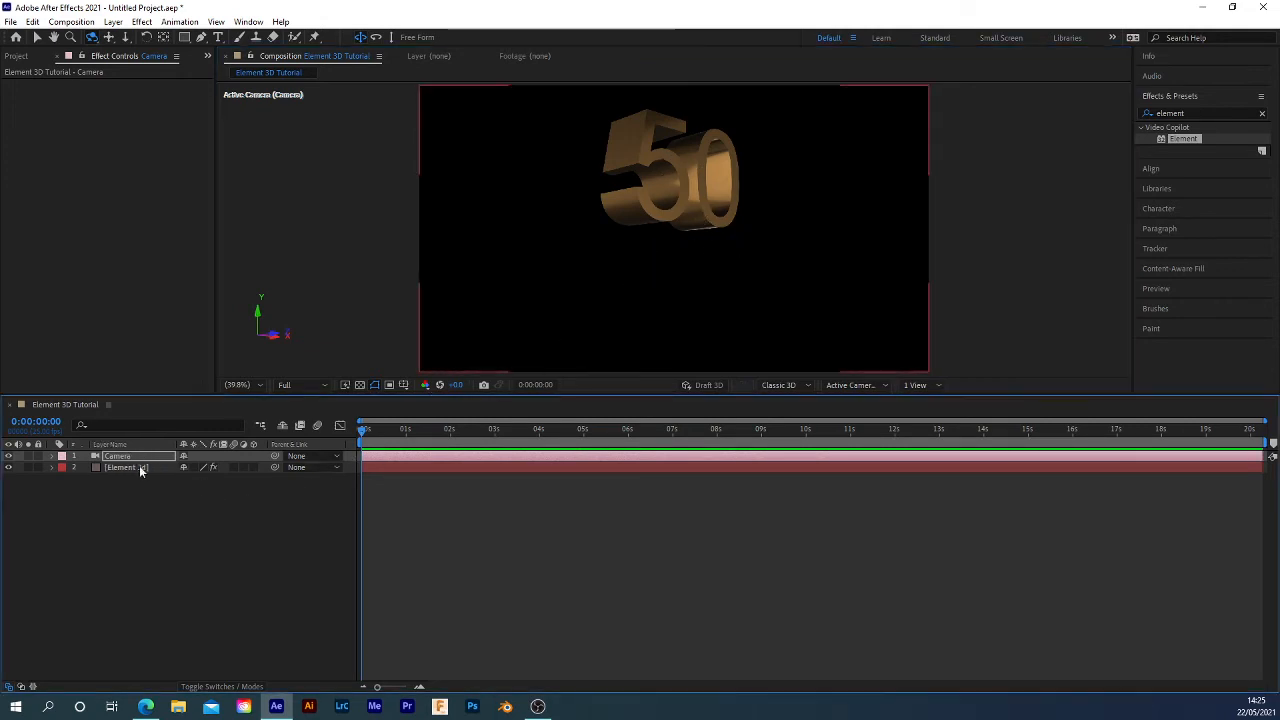
click(145, 500)
right_click(197, 510)
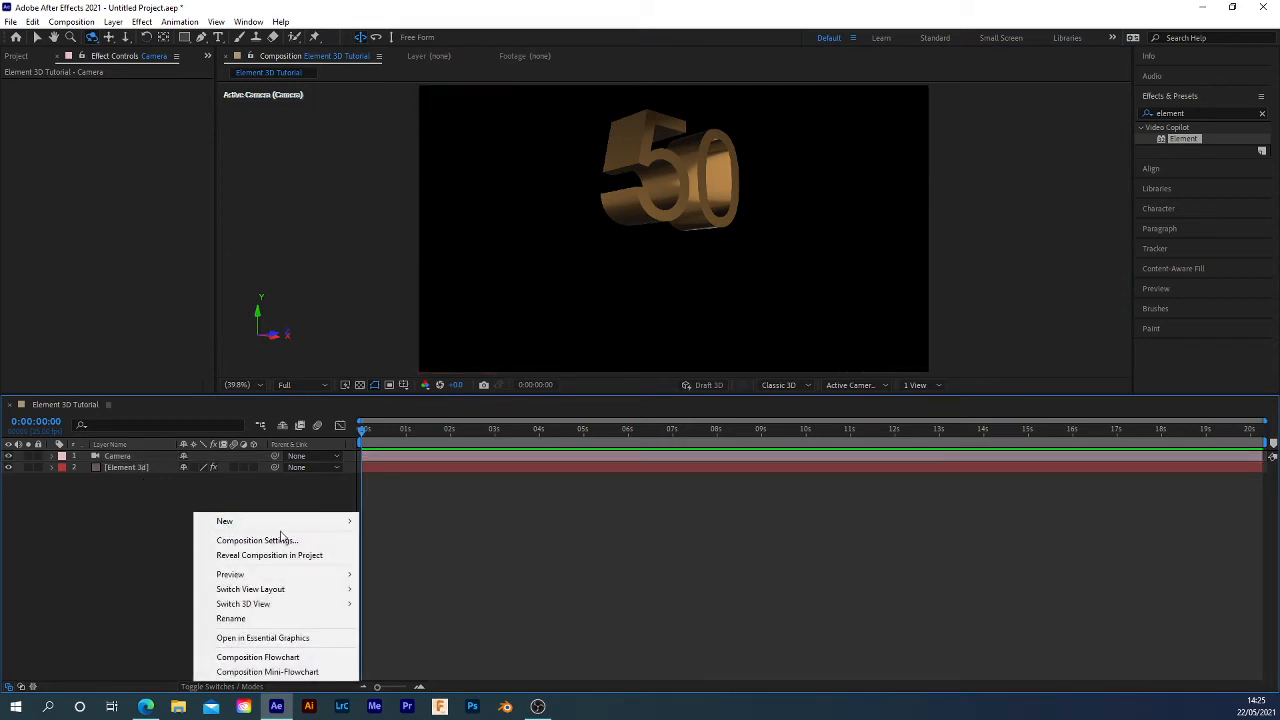
mouse_move(355, 522)
click(400, 569)
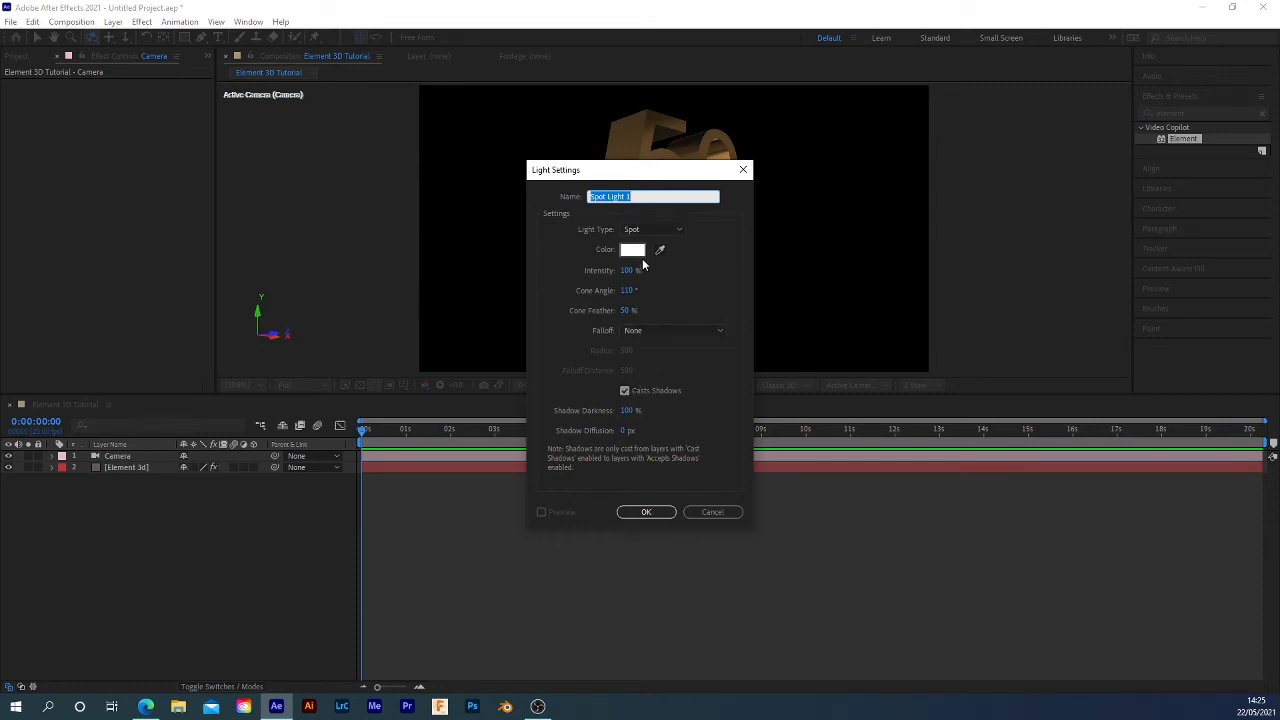
click(643, 511)
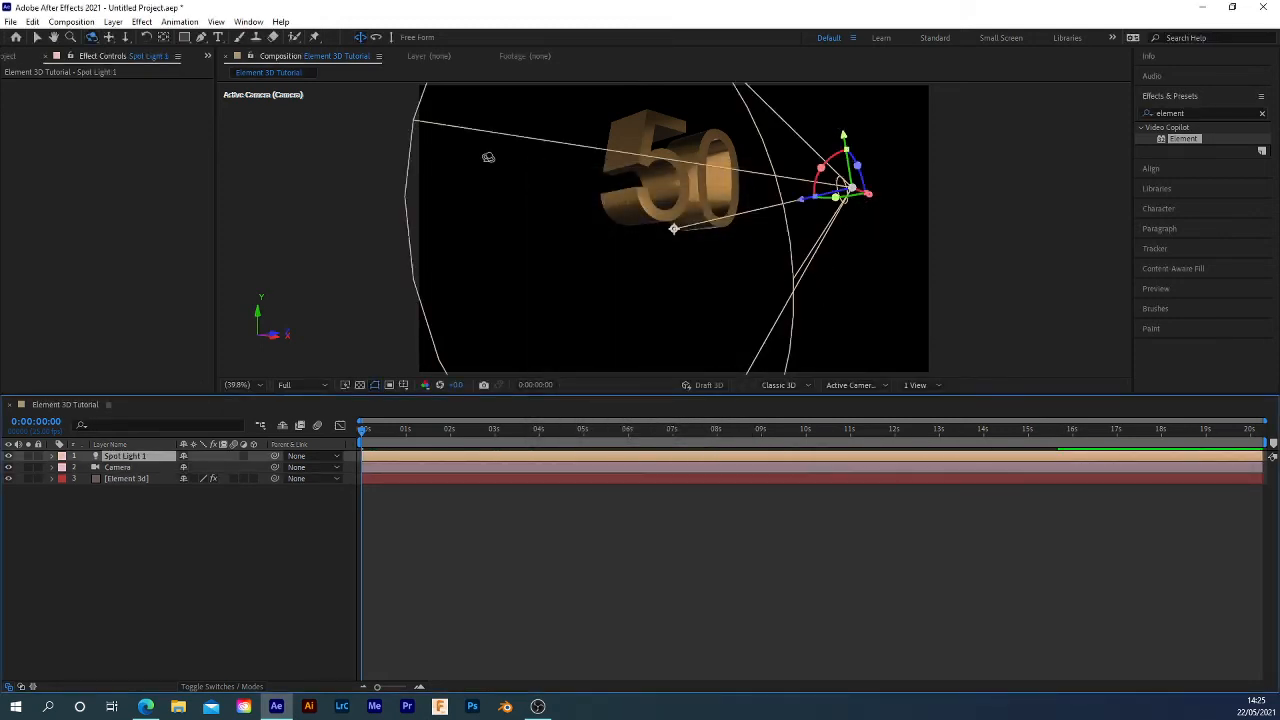
click(37, 37)
drag(845, 138, 828, 73)
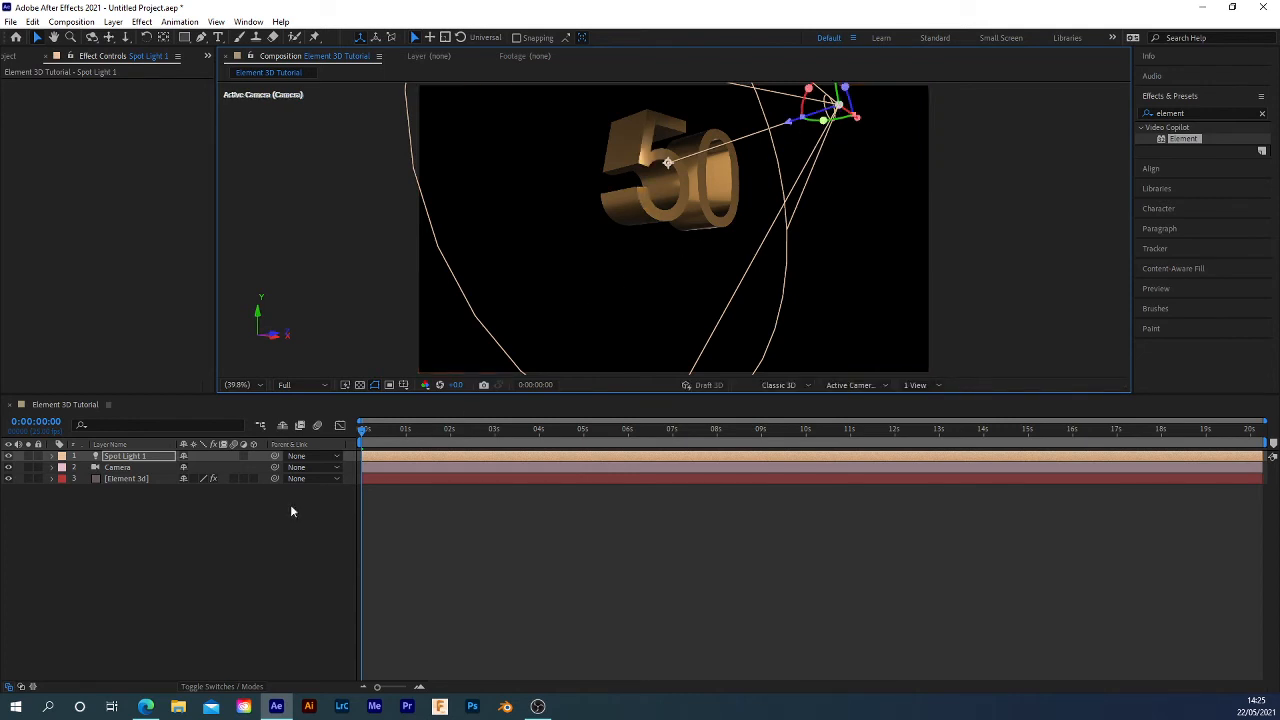
Shift the Element 3d layer's Group 1 particle replicator along X to a Position XY of about 1111, 540
click(128, 479)
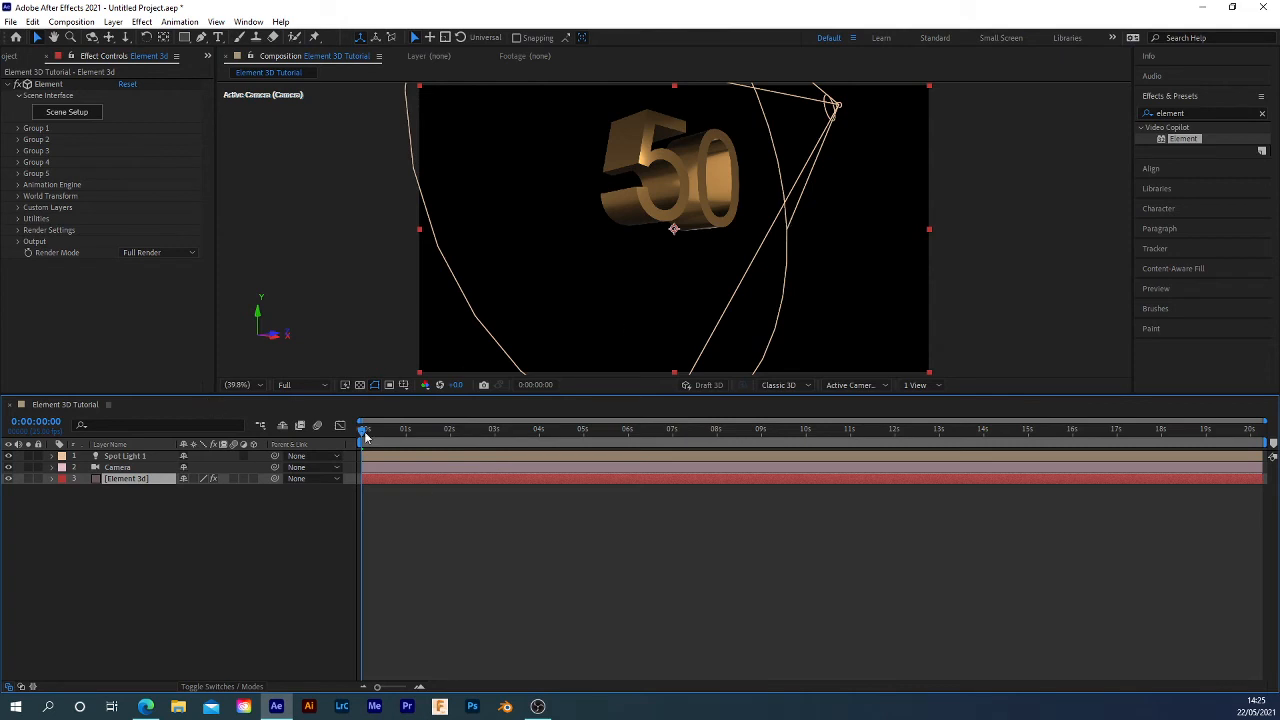
mouse_move(364, 432)
mouse_down()
mouse_move(394, 432)
mouse_move(354, 445)
mouse_up()
click(18, 129)
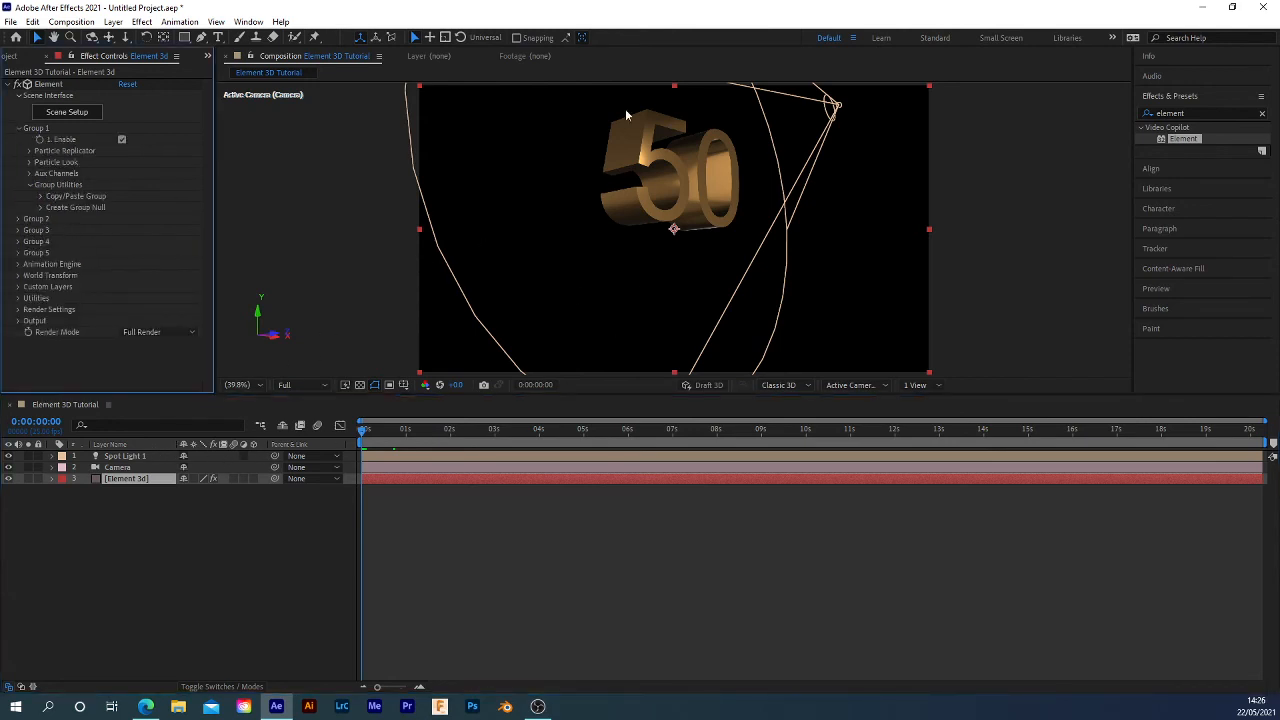
click(29, 151)
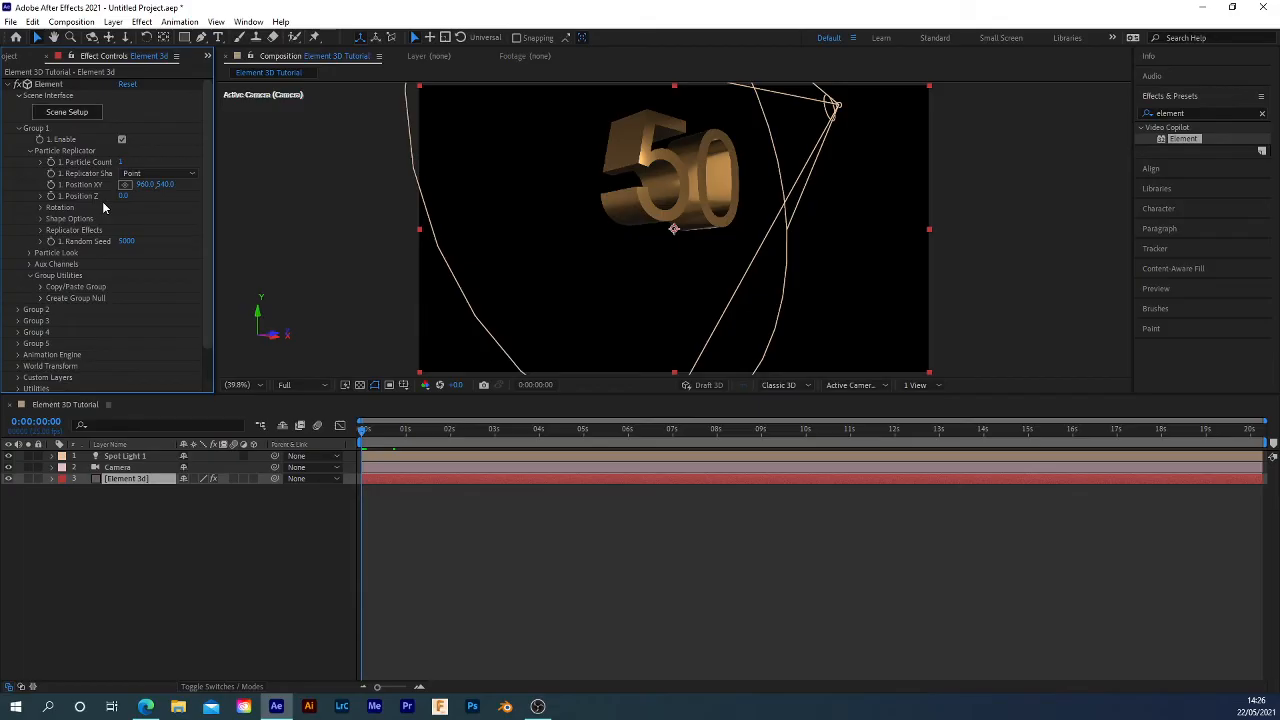
drag(146, 186, 232, 197)
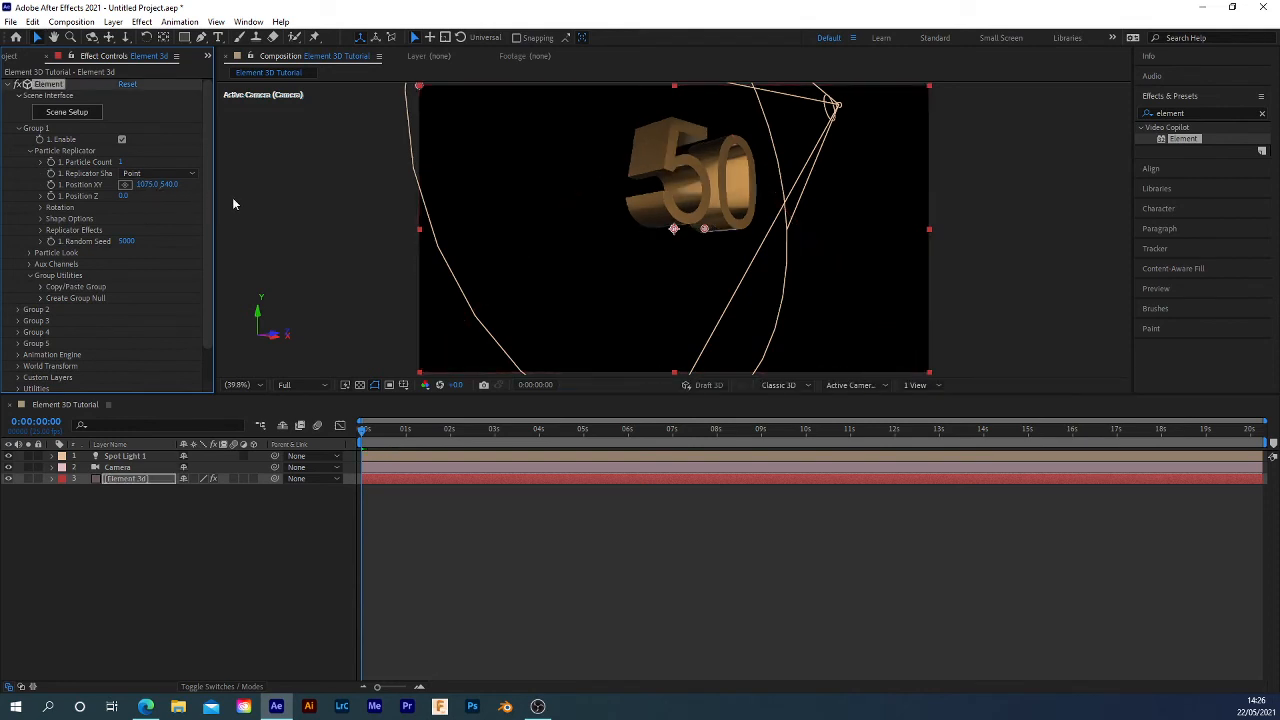
drag(145, 184, 204, 229)
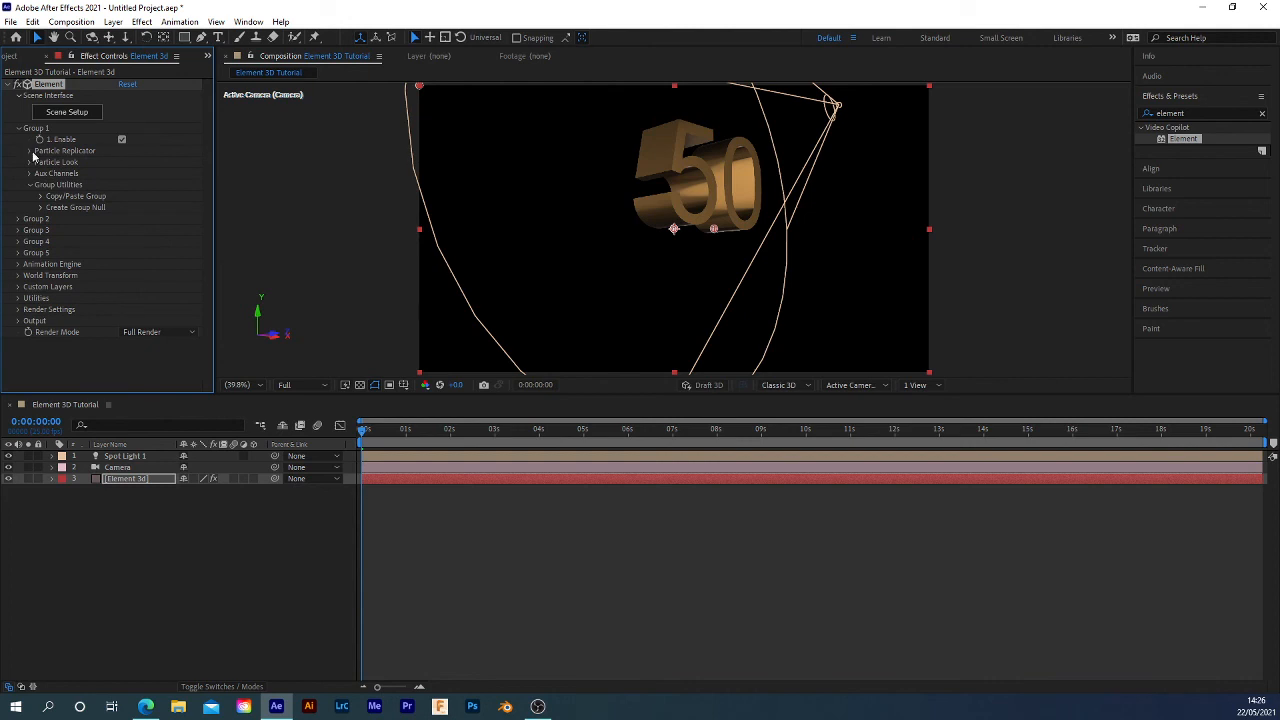
Set the Y rotation of Group 1's particle replicator to about 35° and collapse the Element effect
click(41, 207)
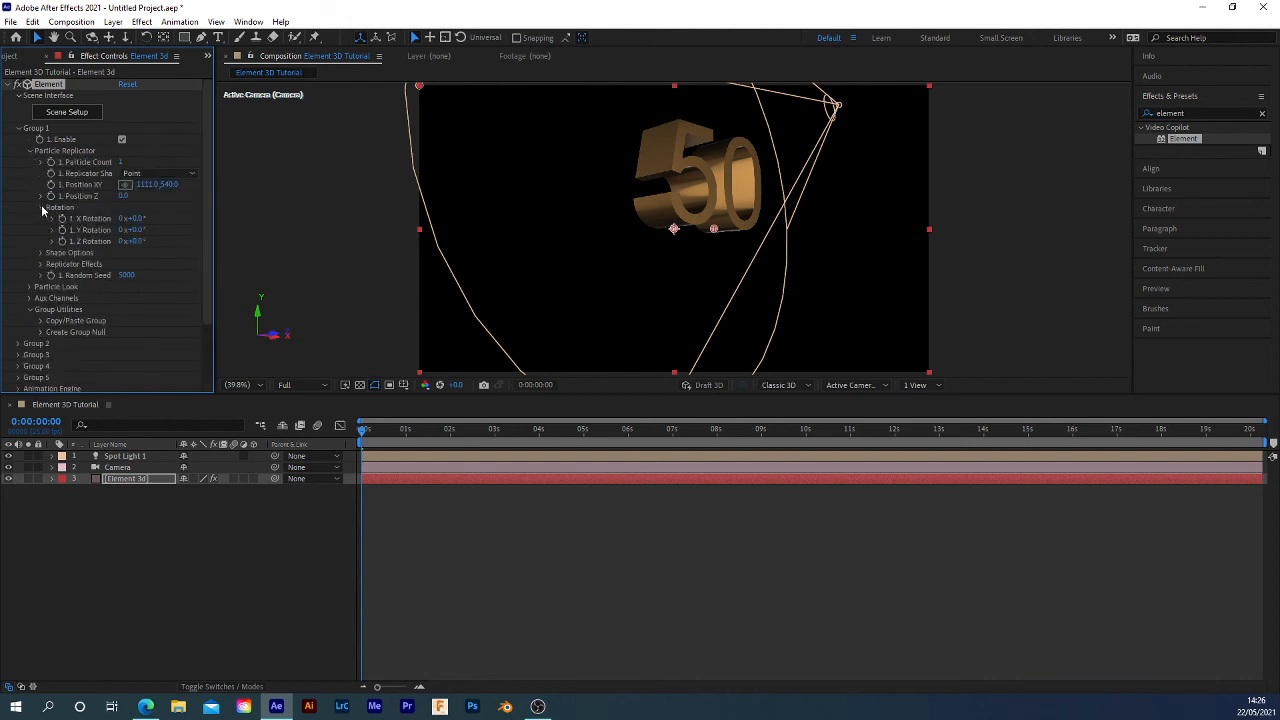
drag(133, 231, 156, 229)
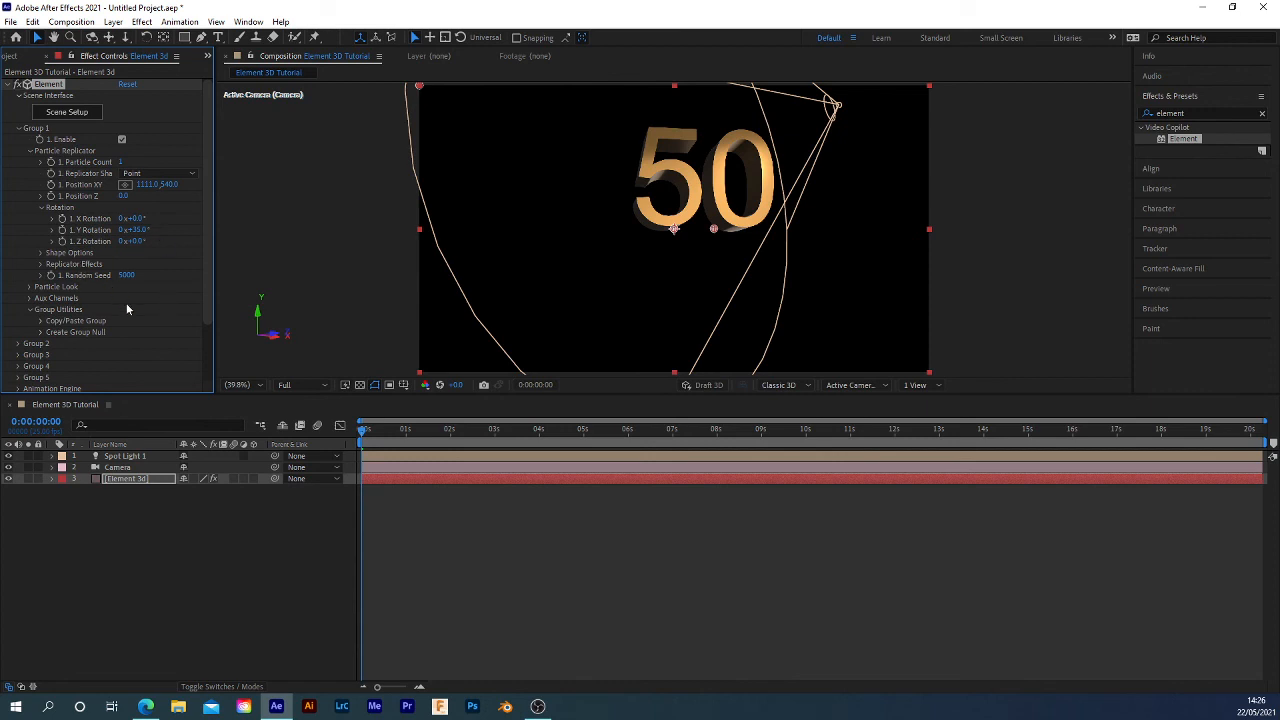
click(9, 84)
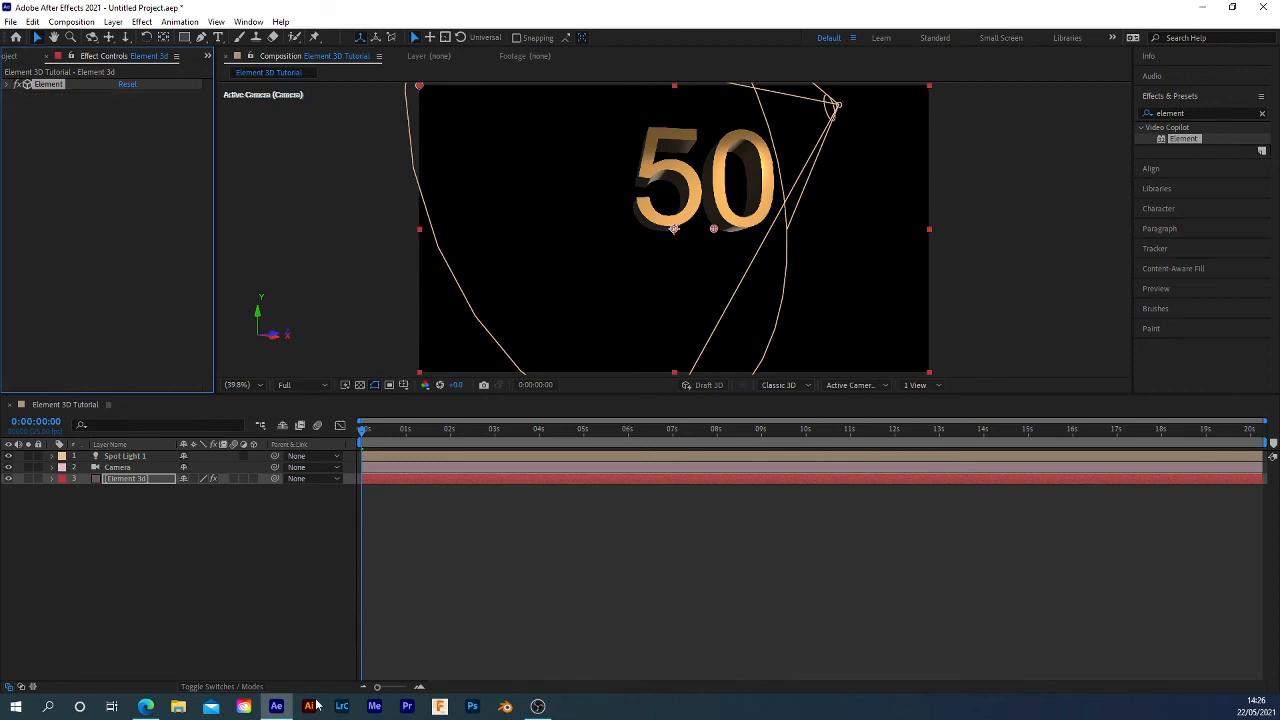
click(285, 578)
click(125, 467)
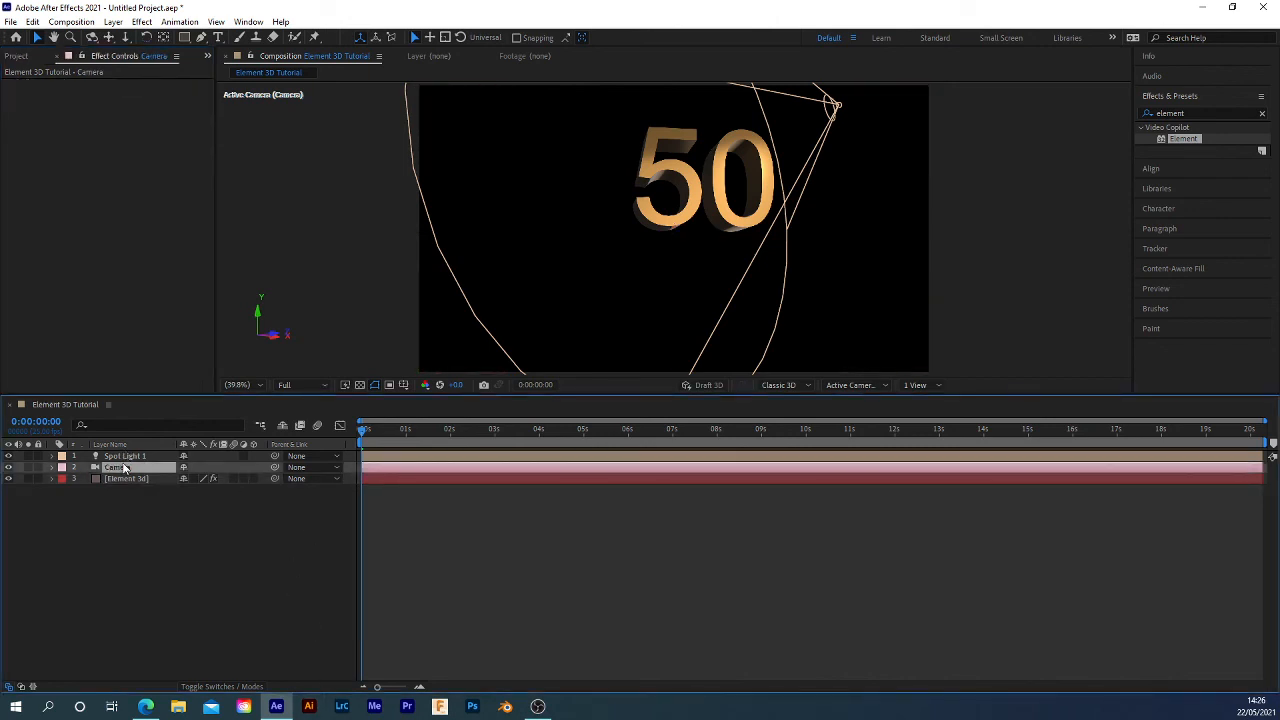
click(126, 480)
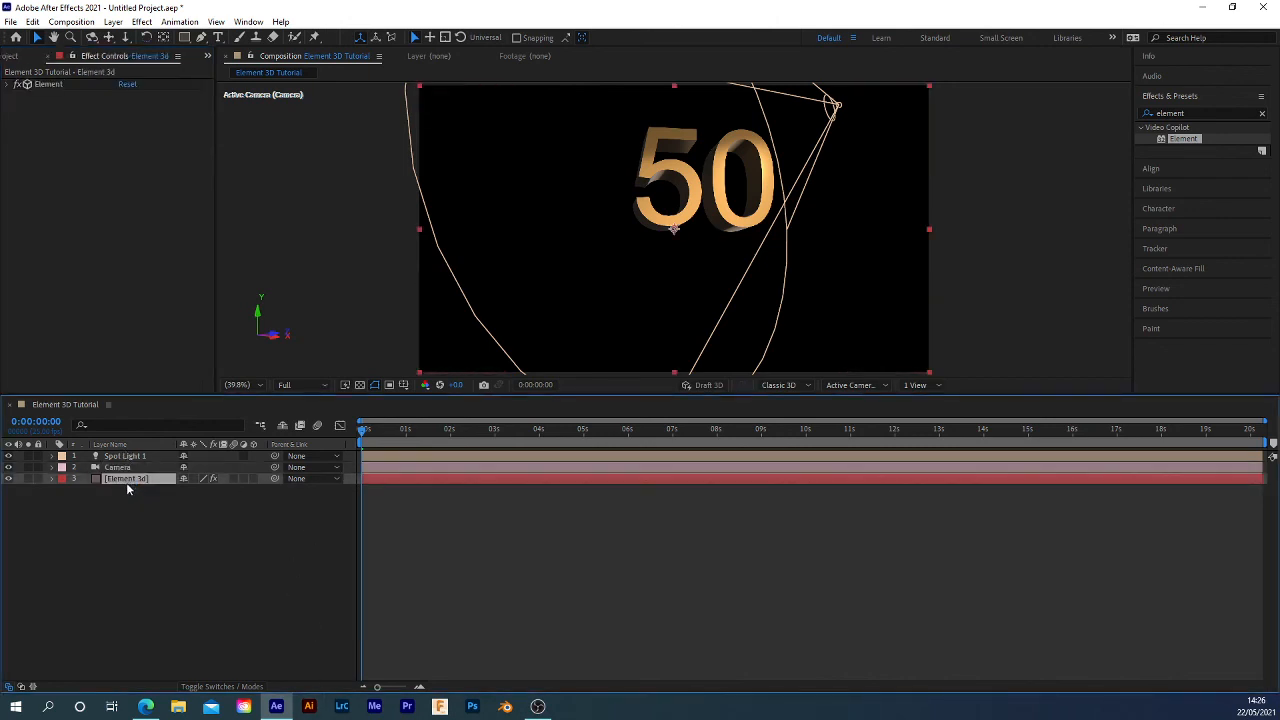